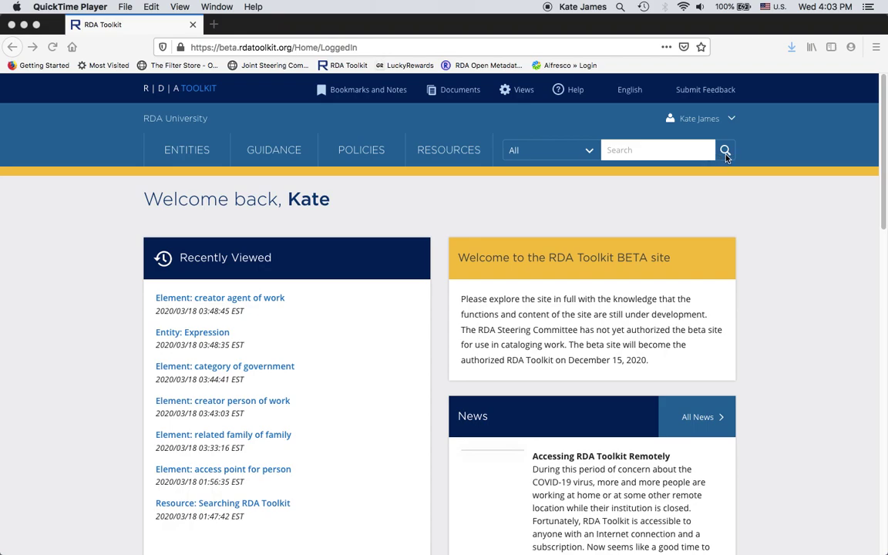
# Bring the toolkit's browser forward and drop down the All search-scope list
pyautogui.click(590, 153)
pyautogui.click(591, 153)
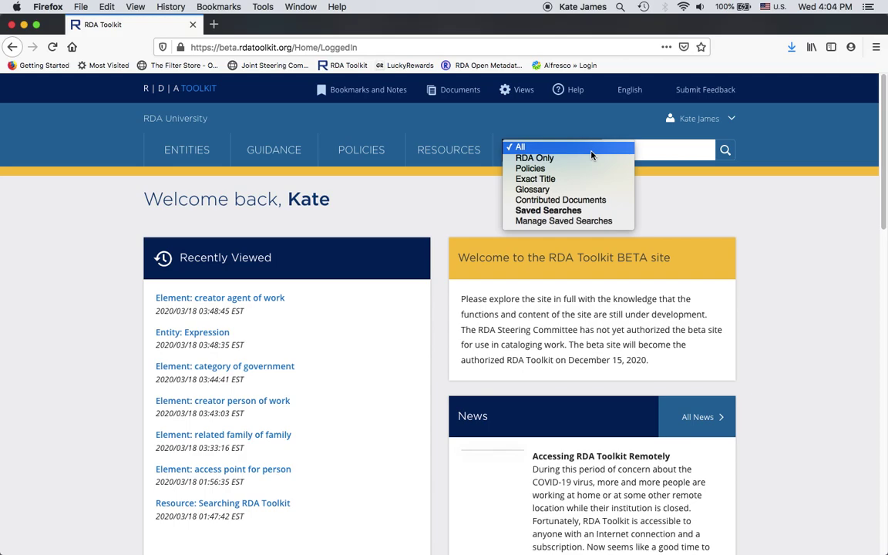
# Browse the Entities, Guidance, Policies and Resources menus, ending on the Books of the Bible submenu
pyautogui.moveTo(198, 153)
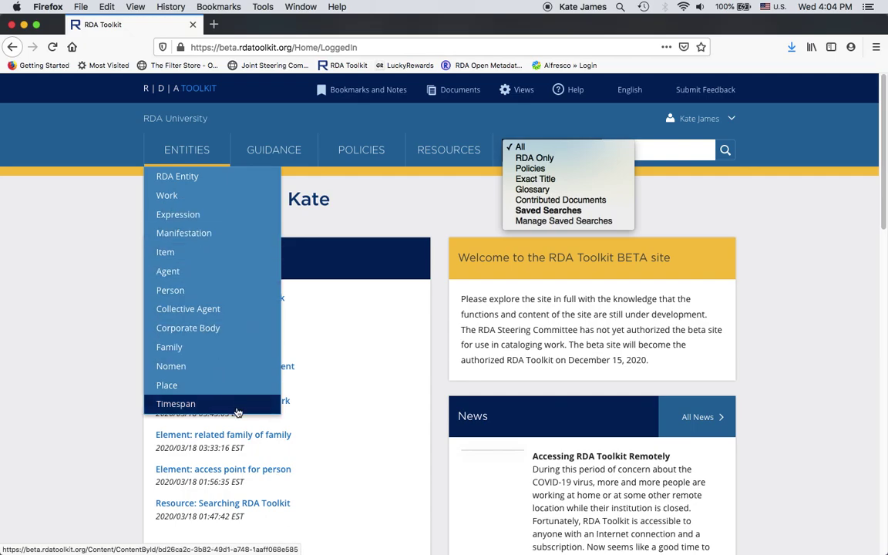
pyautogui.moveTo(309, 152)
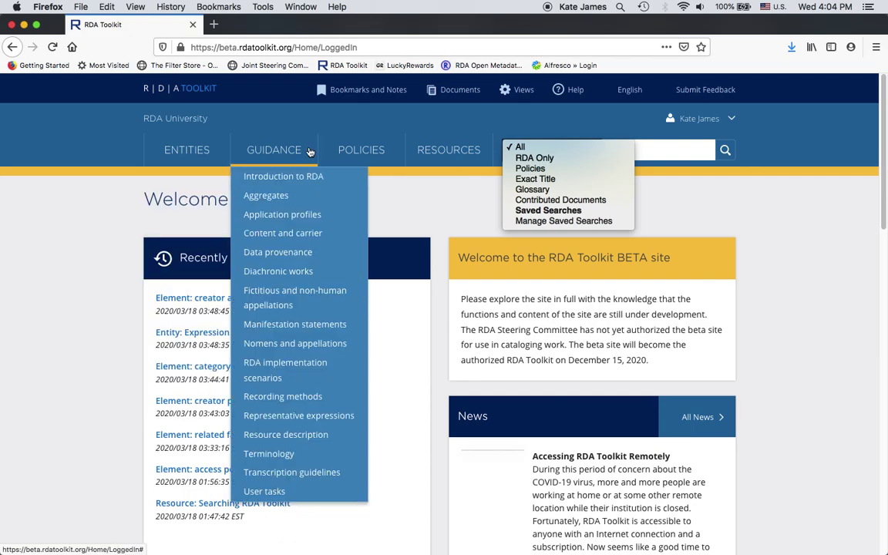
pyautogui.moveTo(351, 155)
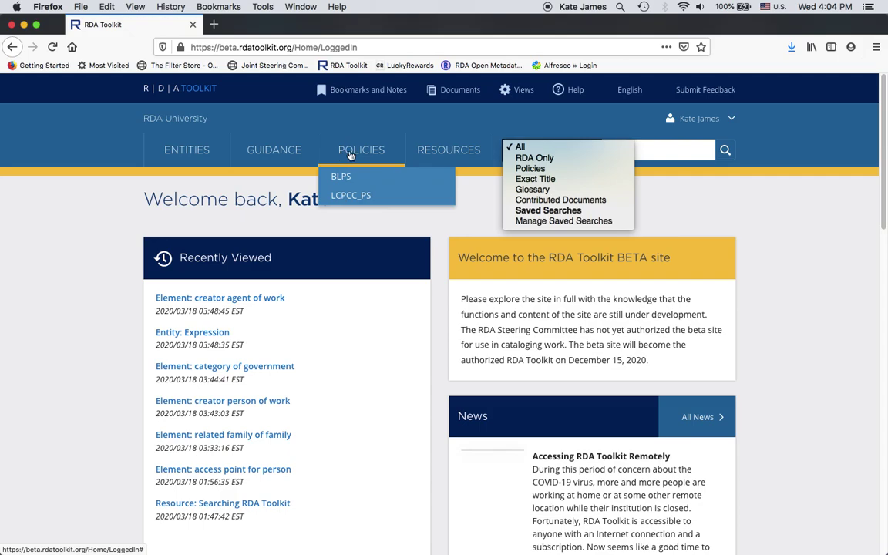
pyautogui.moveTo(428, 155)
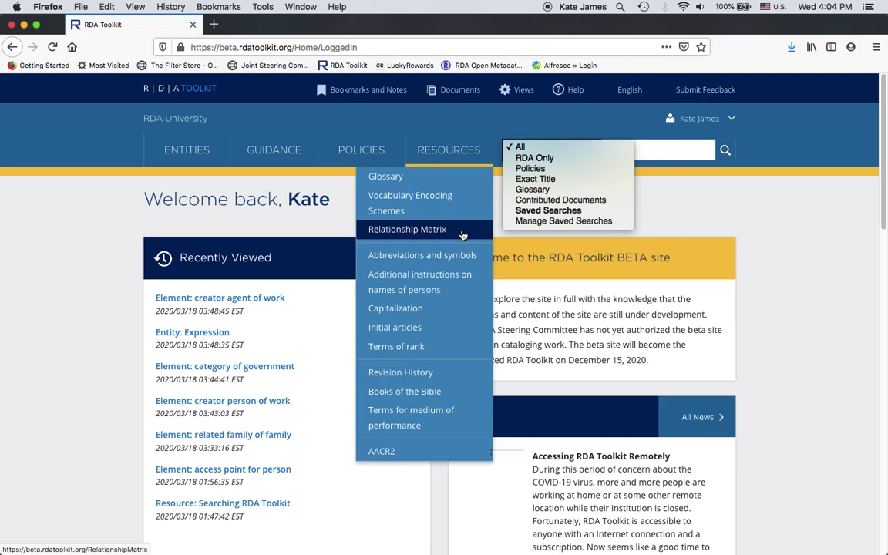
pyautogui.moveTo(416, 258)
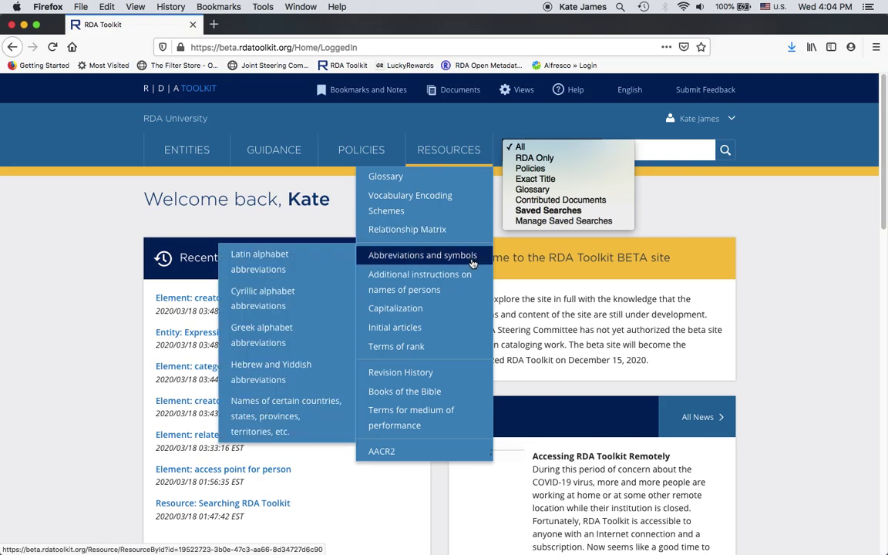
pyautogui.moveTo(455, 349)
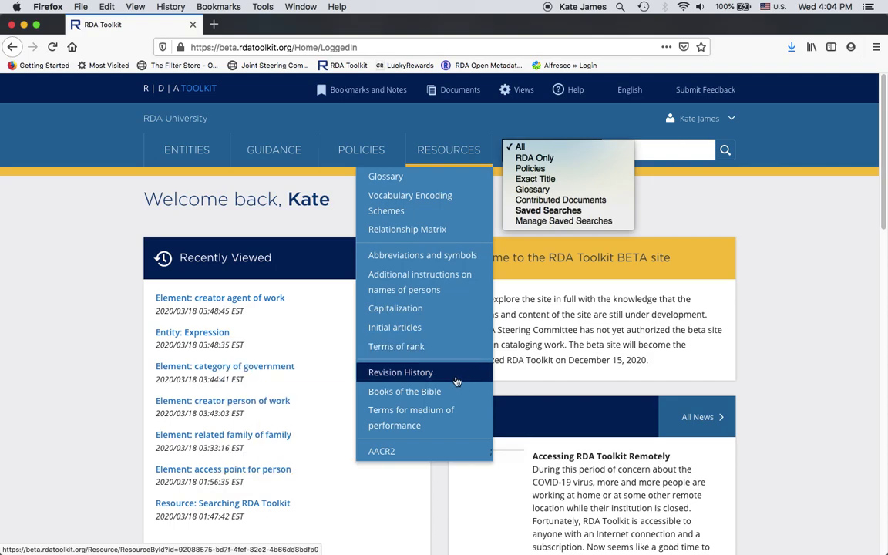
pyautogui.moveTo(456, 392)
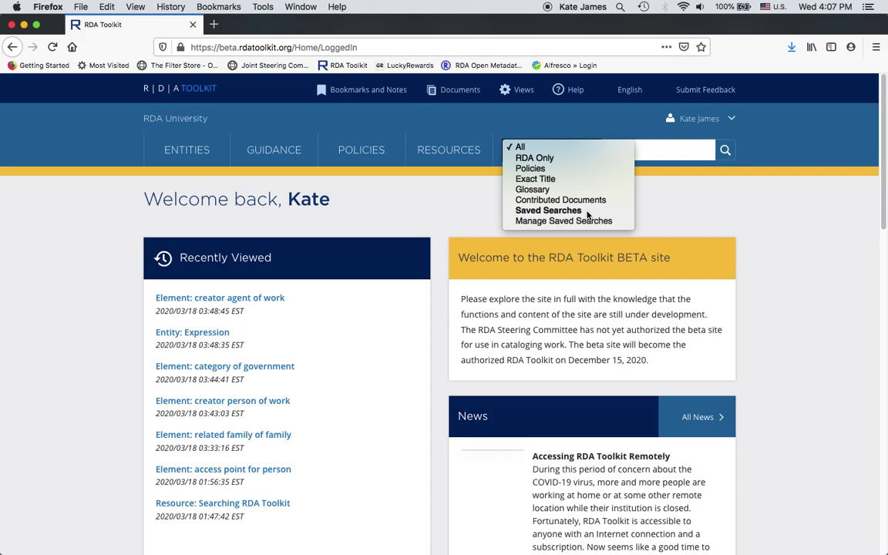
# Search All content for 'creator agent', returning 287 RDA Documents matches
pyautogui.click(665, 153)
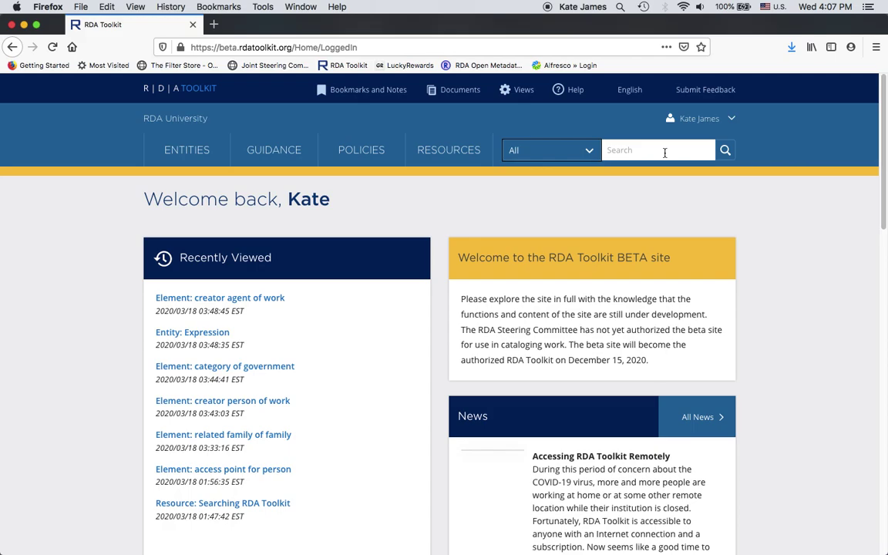
pyautogui.click(665, 152)
pyautogui.write('c')
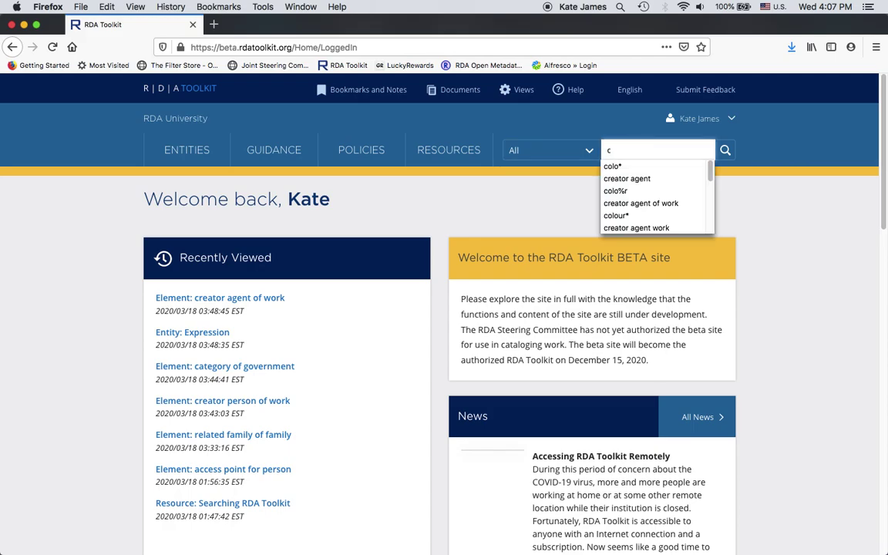
pyautogui.write('reator')
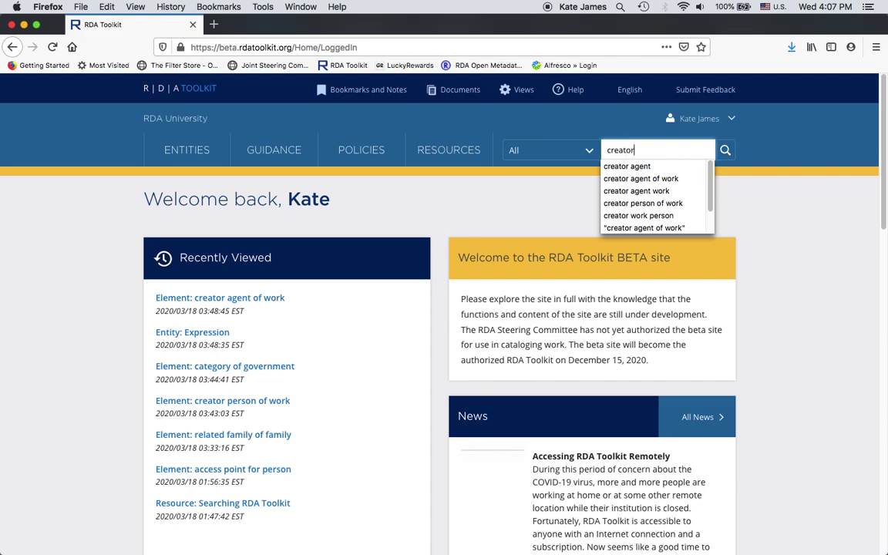
pyautogui.write(' agent')
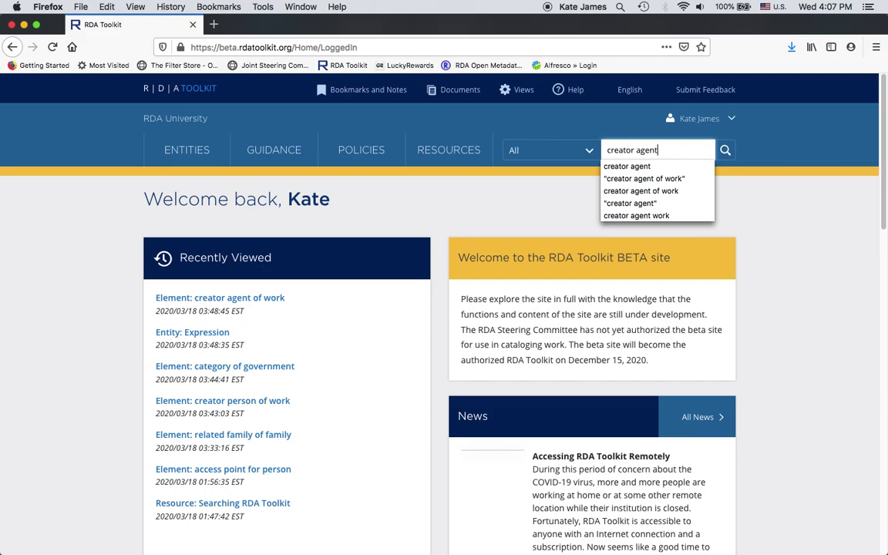
pyautogui.click(726, 151)
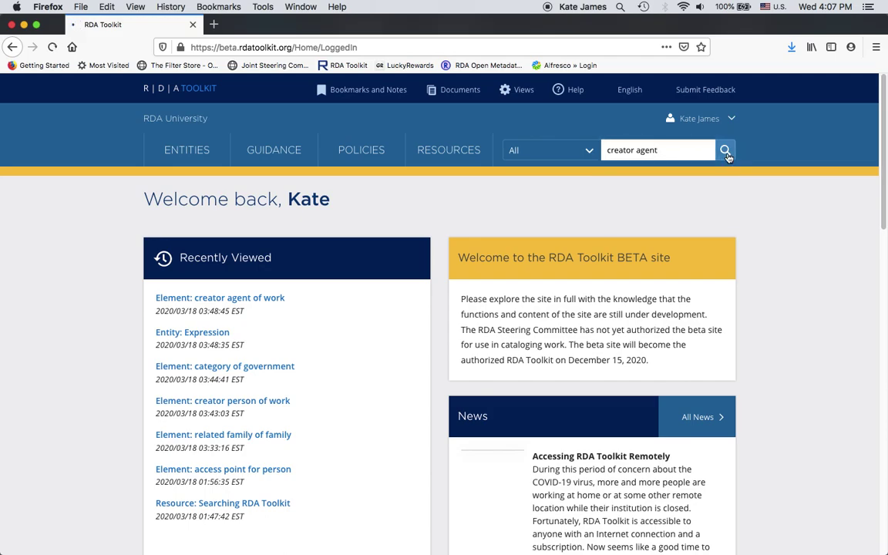
pyautogui.scroll(-4, 728, 157)
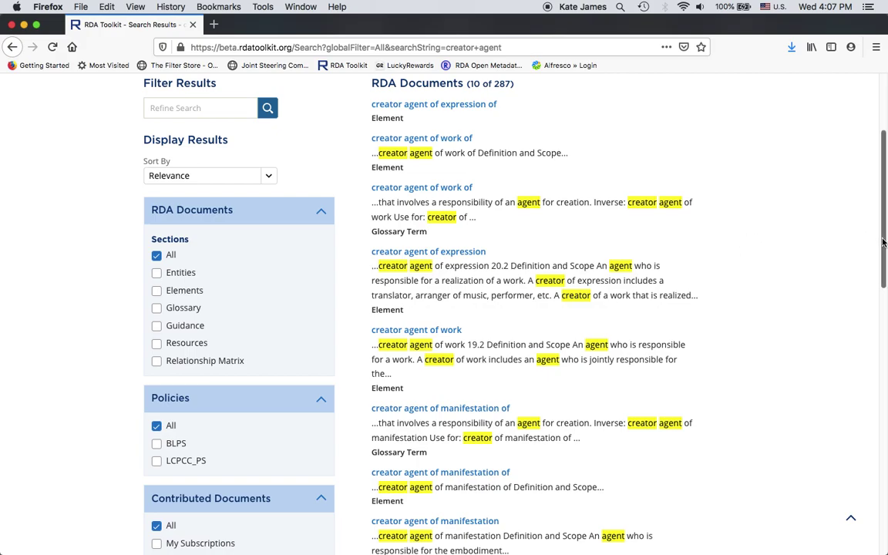
pyautogui.scroll(3, 564, 168)
# Search the quoted phrase "creator agent of work", narrowing RDA Documents results to 81
pyautogui.click(621, 149)
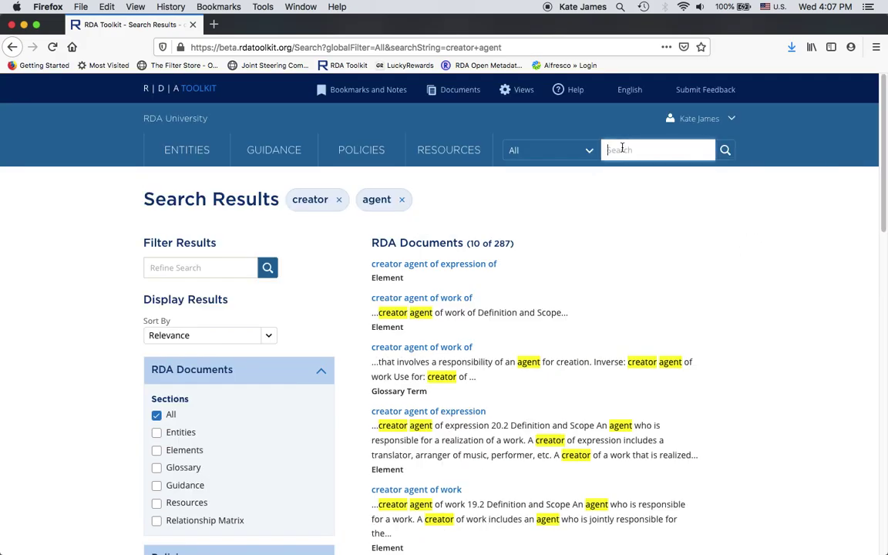
pyautogui.write('"creator')
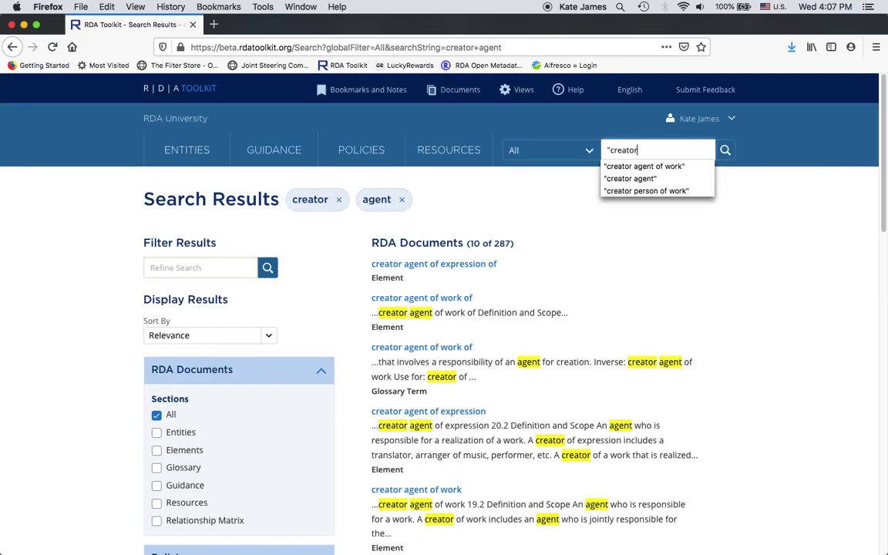
pyautogui.write(' agent of work')
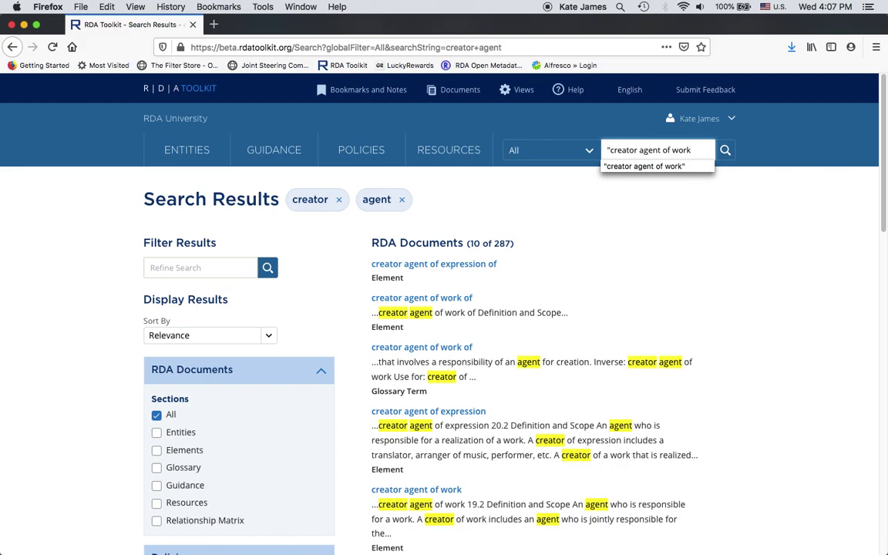
pyautogui.write('"')
pyautogui.click(725, 152)
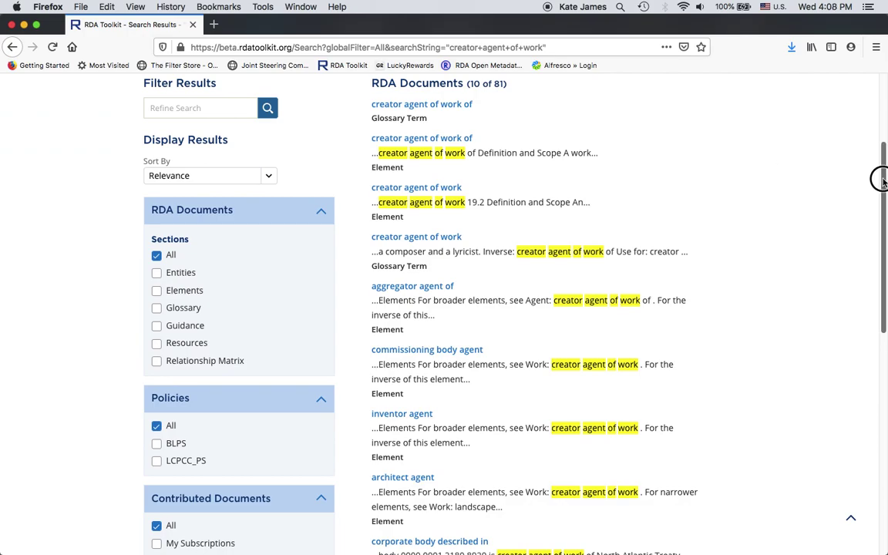
pyautogui.moveTo(881, 179); pyautogui.dragTo(879, 148)
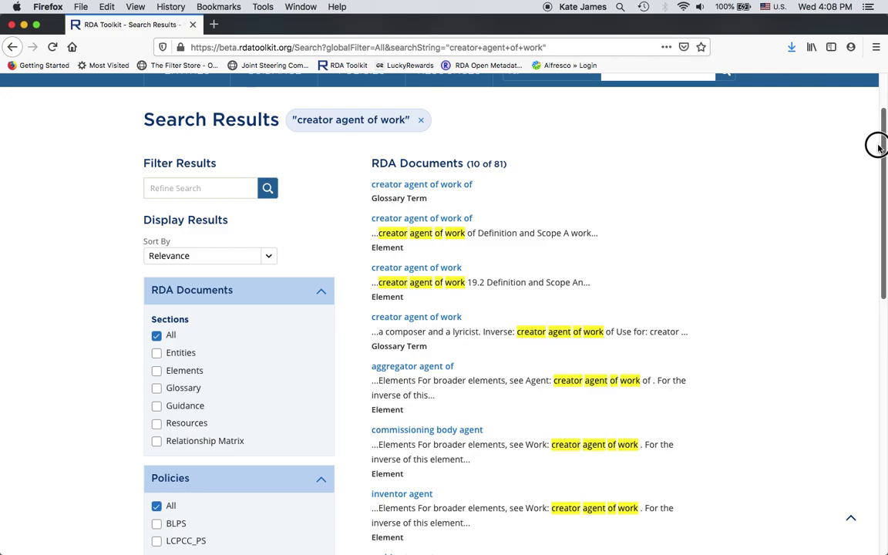
pyautogui.moveTo(879, 148); pyautogui.dragTo(879, 149)
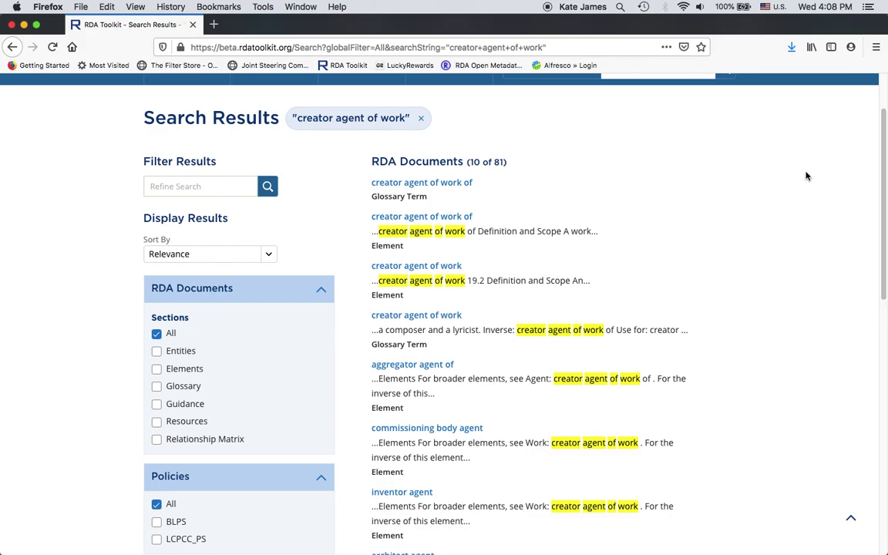
# Check Glossary and uncheck All under Policies, leaving 4 glossary terms and 0 policies
pyautogui.click(156, 386)
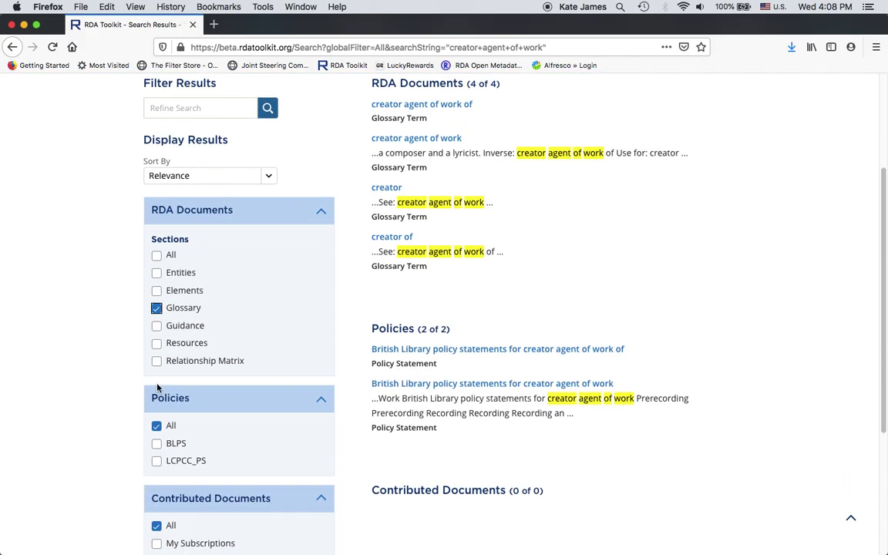
pyautogui.click(156, 425)
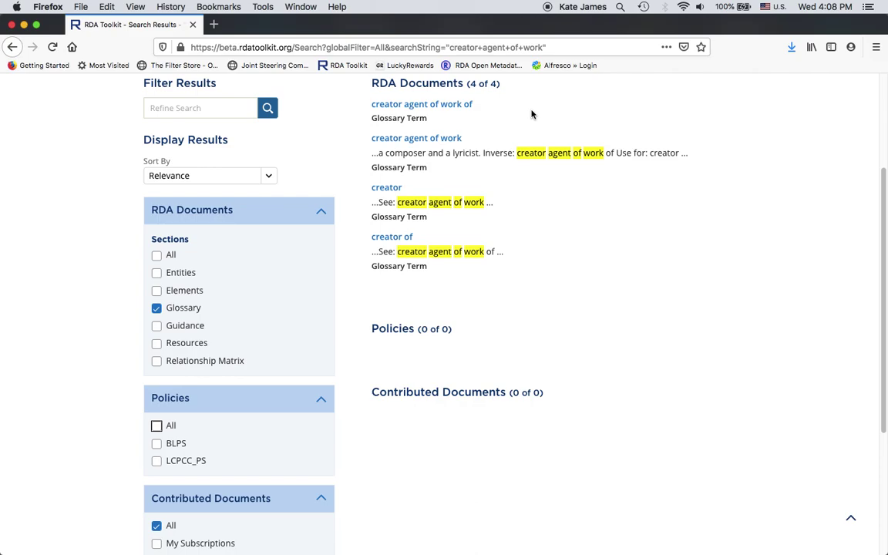
# Open the 'creator agent of work' glossary result and find its highlighted entry under Terms for C
pyautogui.click(443, 141)
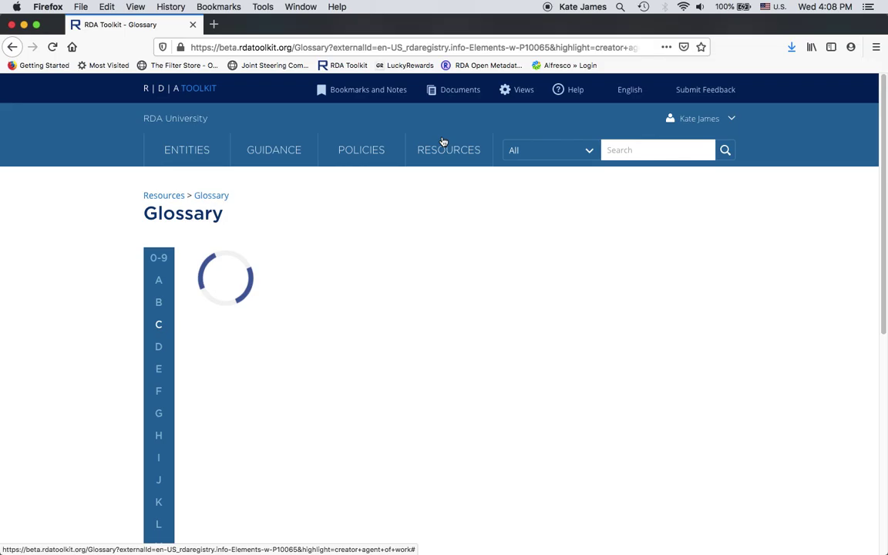
pyautogui.scroll(-20, 797, 217)
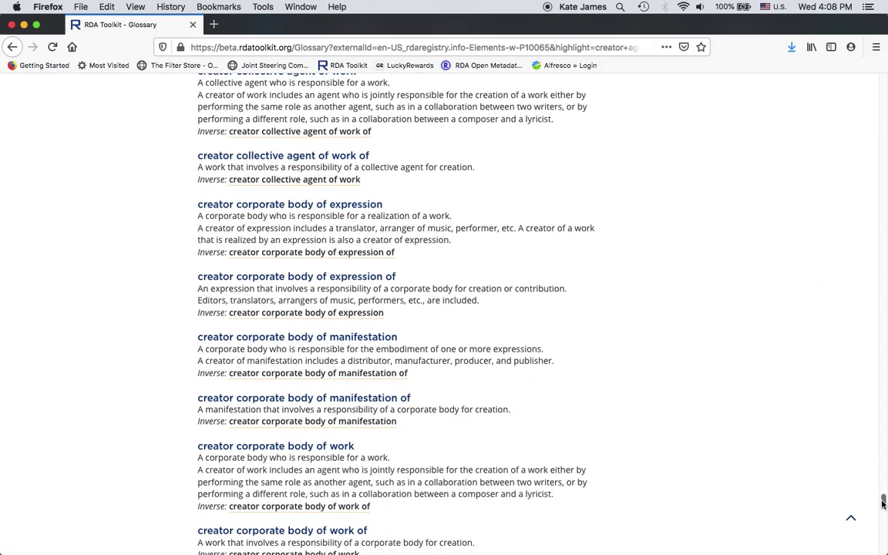
pyautogui.moveTo(884, 503); pyautogui.dragTo(881, 494)
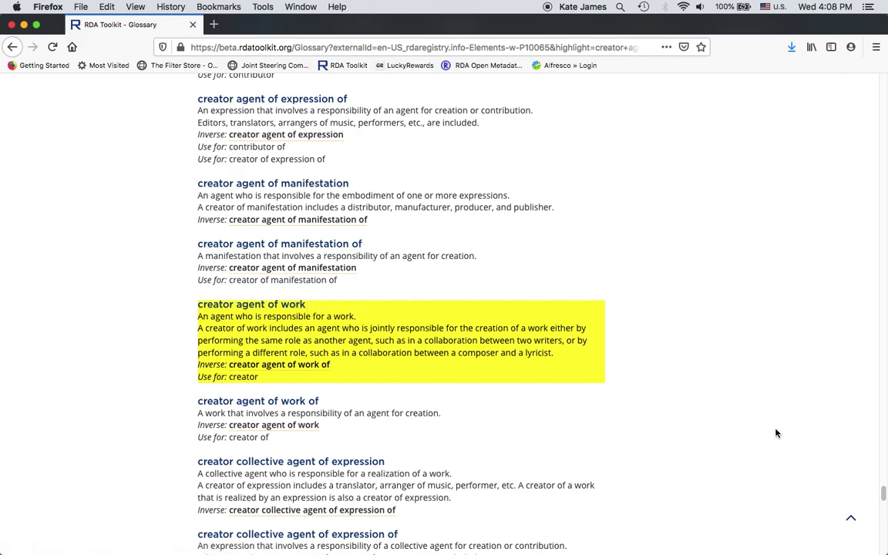
pyautogui.moveTo(882, 490); pyautogui.dragTo(851, 85)
# Switch the search scope to Exact Title and enter the query 'creator agent of work'
pyautogui.click(588, 151)
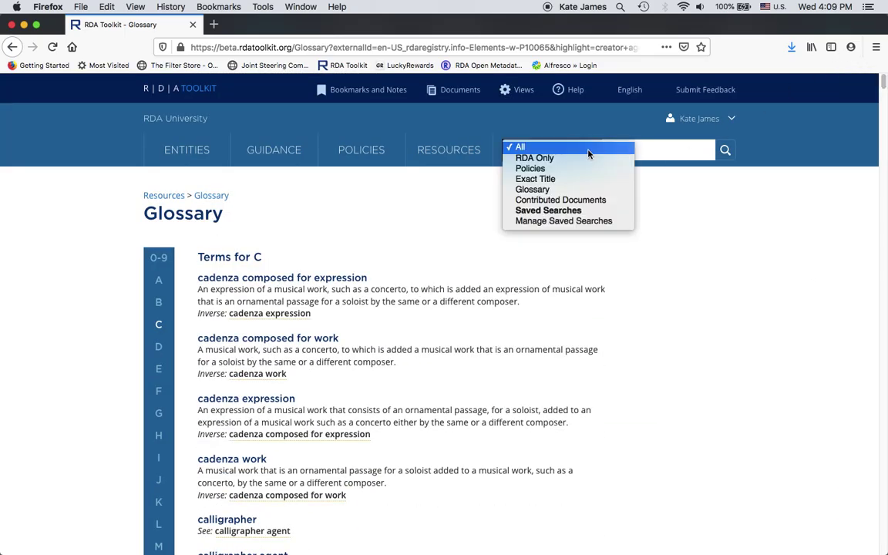
pyautogui.click(554, 179)
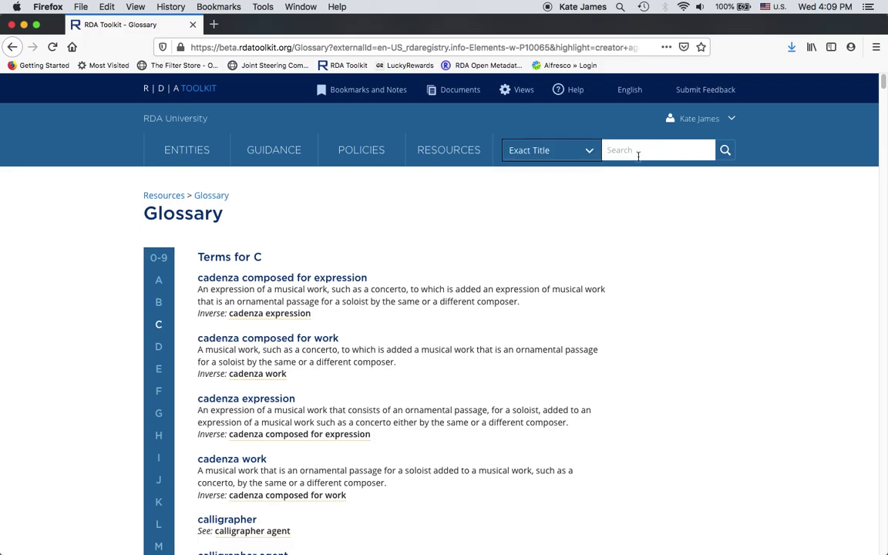
pyautogui.click(637, 156)
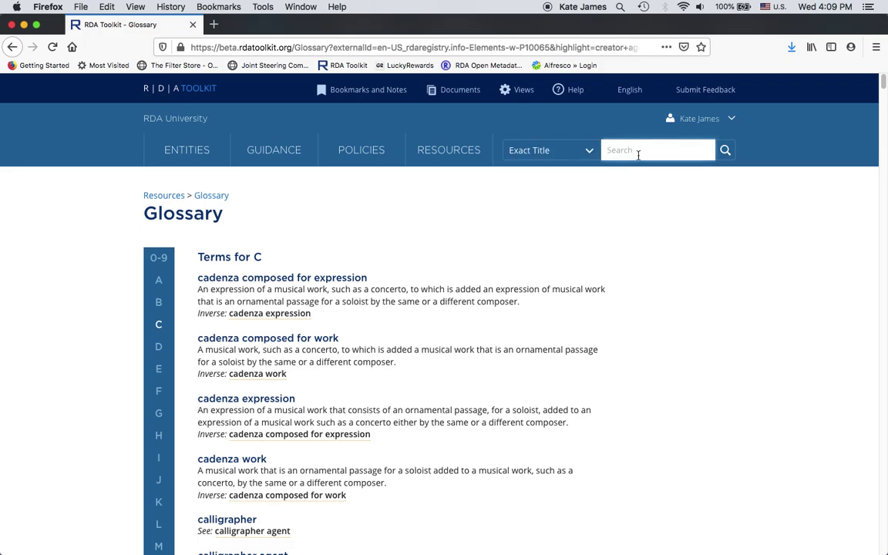
pyautogui.write('cre')
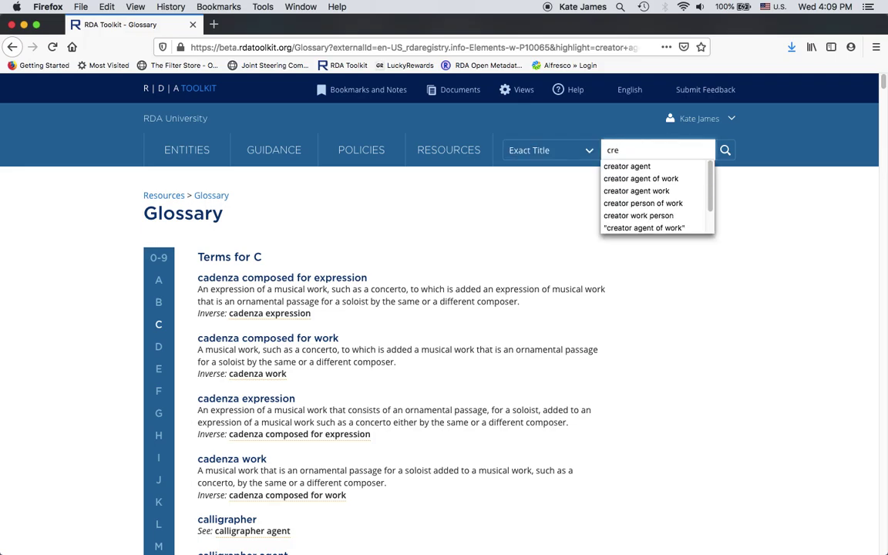
pyautogui.write('ator aget')
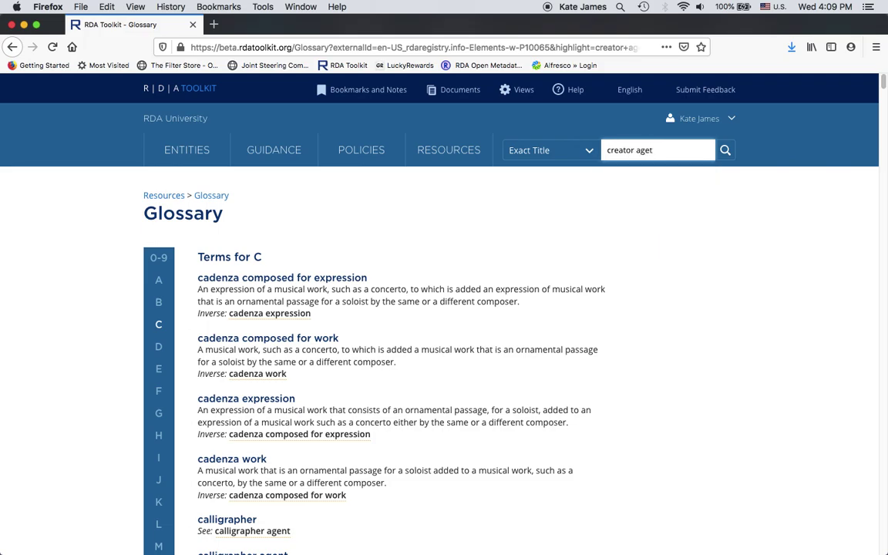
pyautogui.press('BackSpace')
pyautogui.press('BackSpace')
pyautogui.write('ent of ')
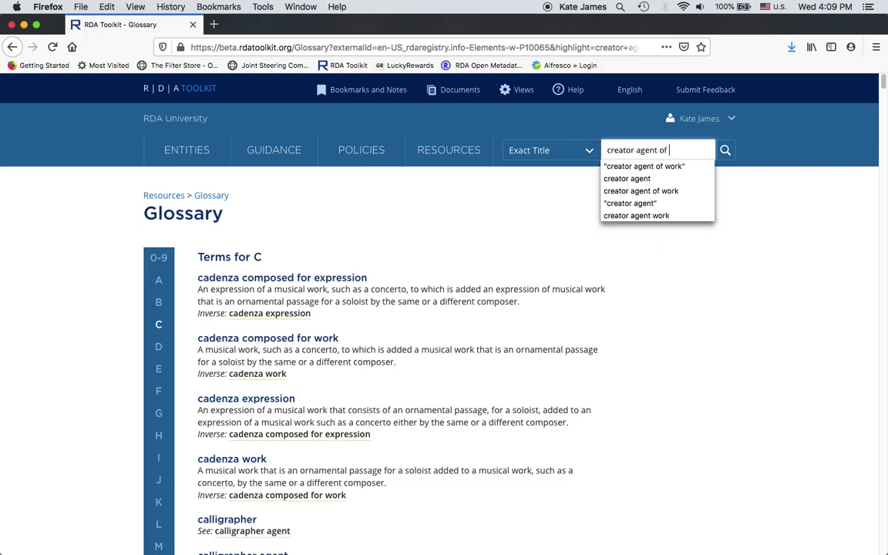
pyautogui.write('work')
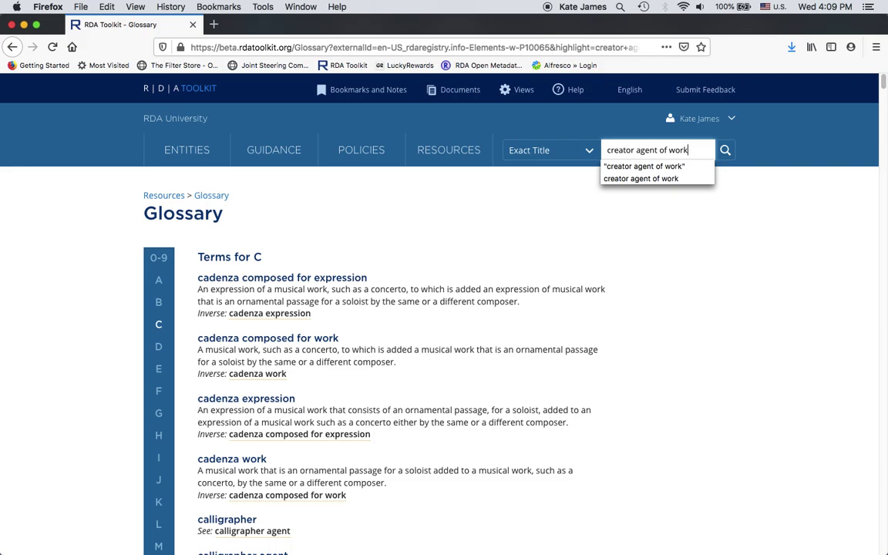
# Run the exact-title search to open the creator agent of work element page with its Definition and Scope
pyautogui.click(723, 154)
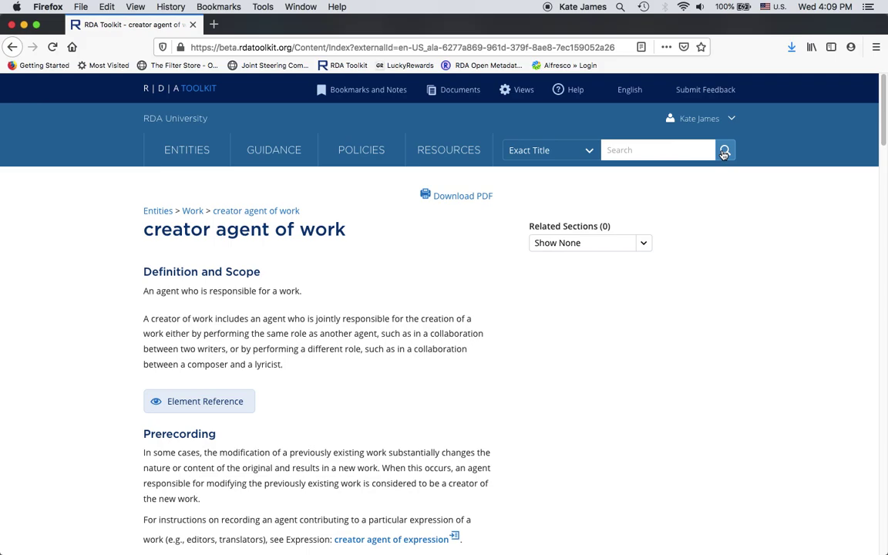
pyautogui.click(690, 151)
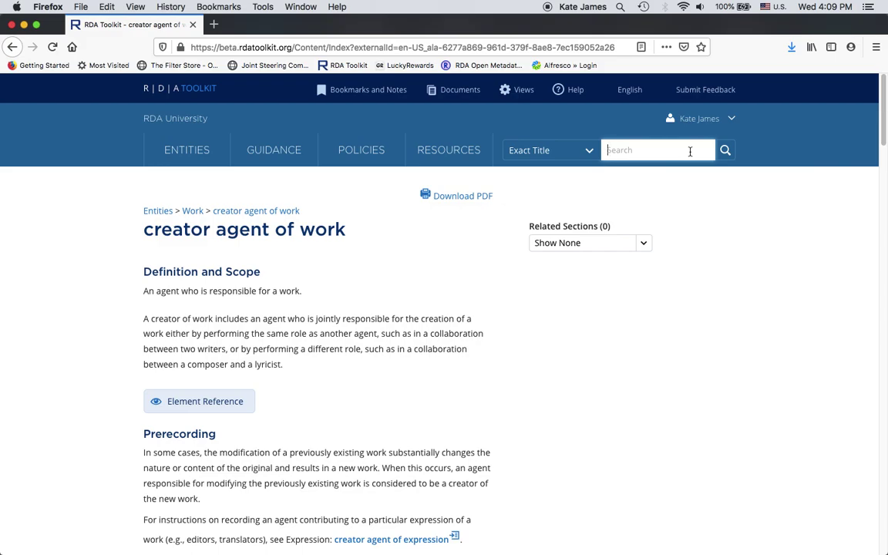
# Run an Exact Title search for 'creator work agent', listing 235 RDA Documents matches
pyautogui.write('creat')
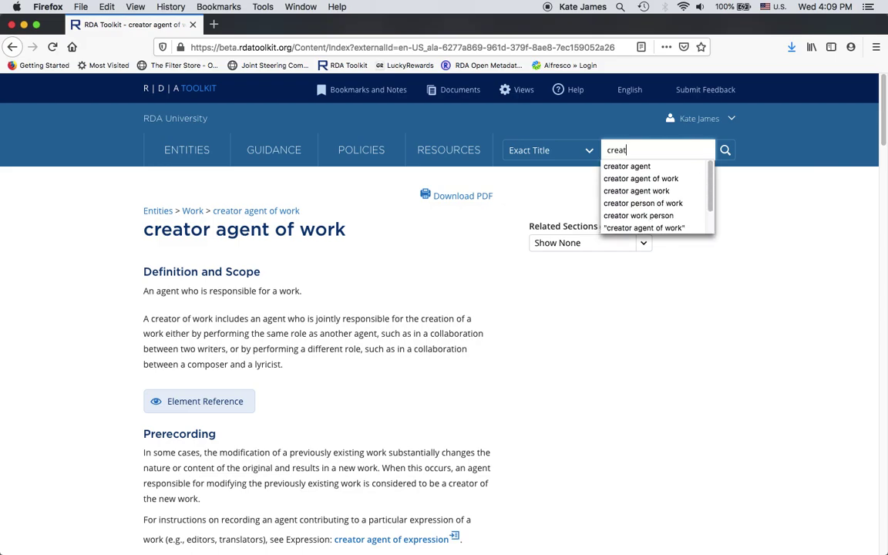
pyautogui.write('or work agent')
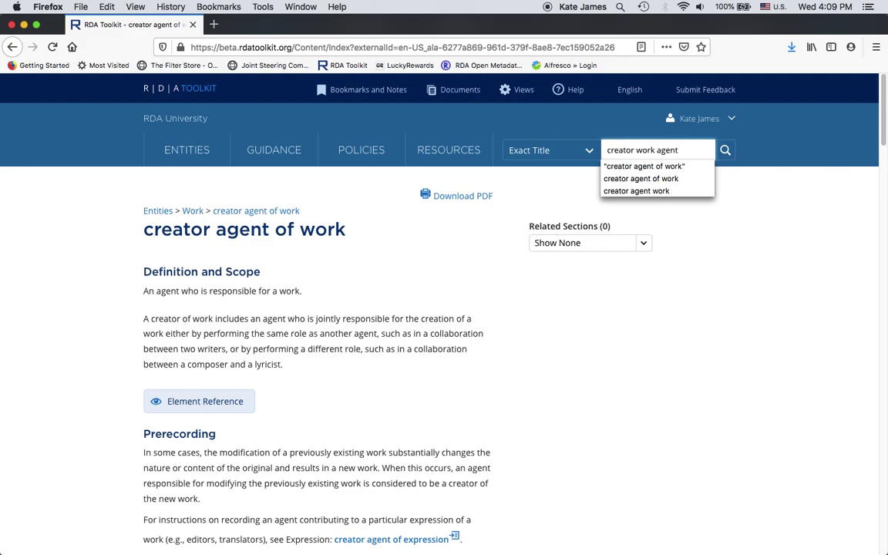
pyautogui.click(725, 150)
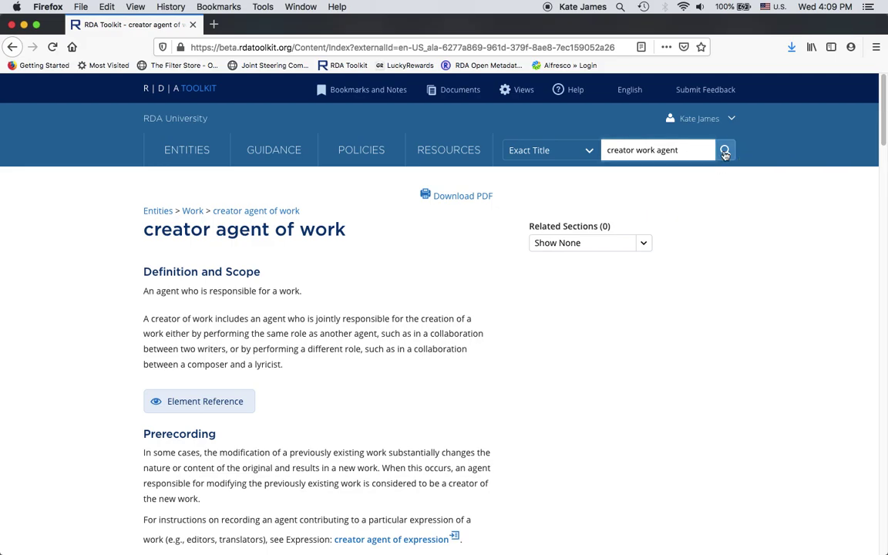
pyautogui.scroll(-4, 725, 154)
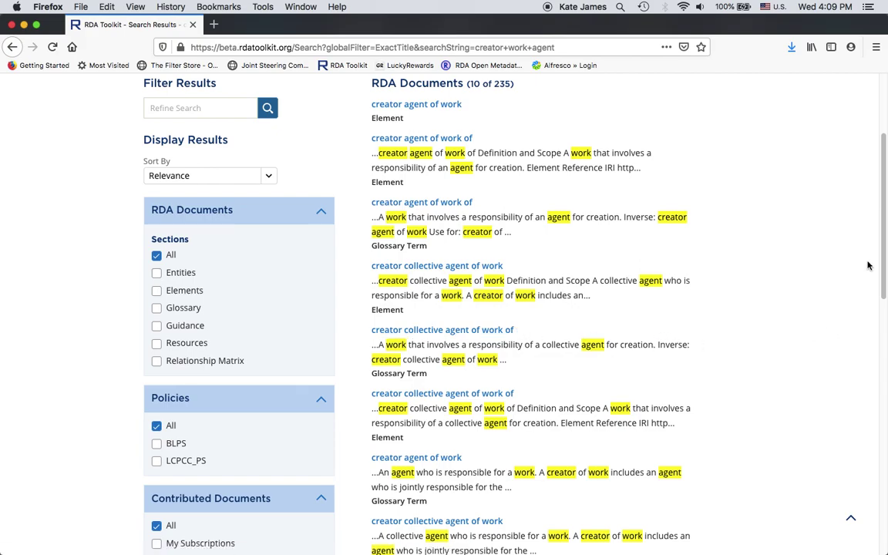
pyautogui.moveTo(884, 244); pyautogui.dragTo(875, 178)
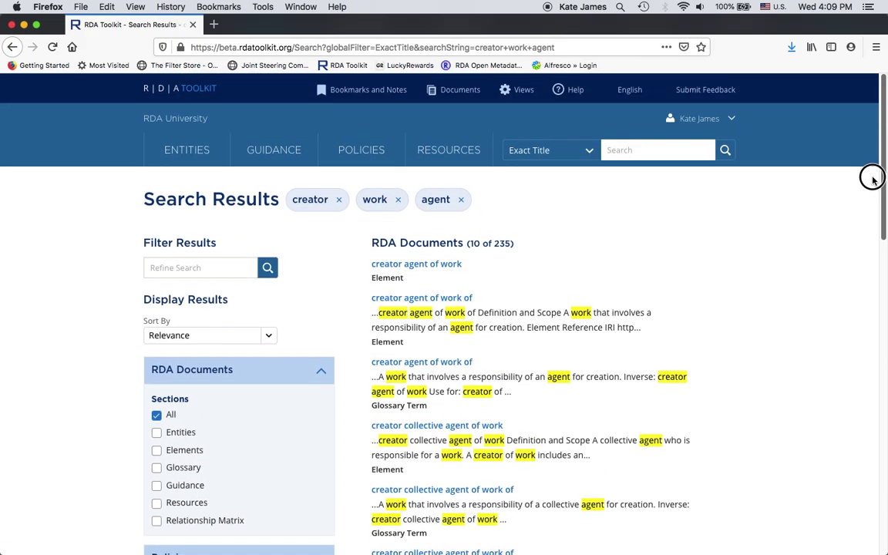
# Set the search scope back to All and run the wildcard search 'colo*'
pyautogui.click(588, 157)
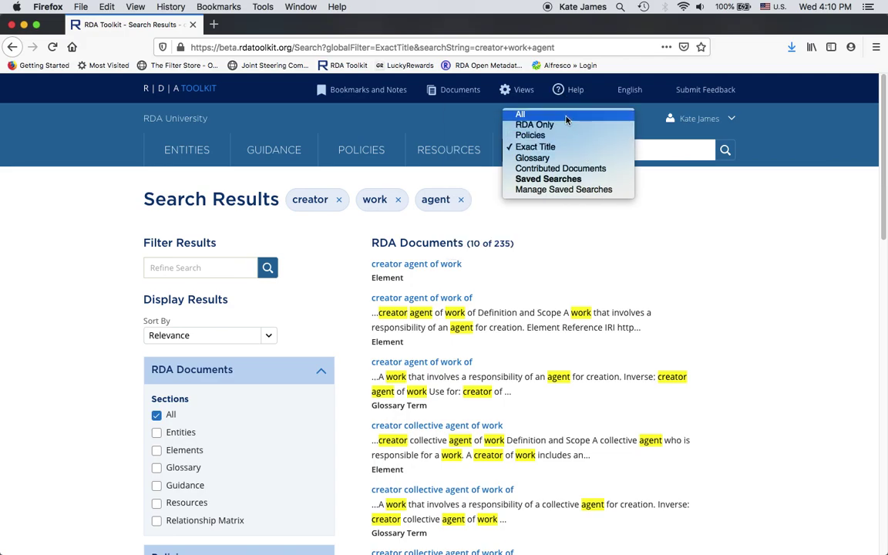
pyautogui.click(566, 115)
pyautogui.click(645, 148)
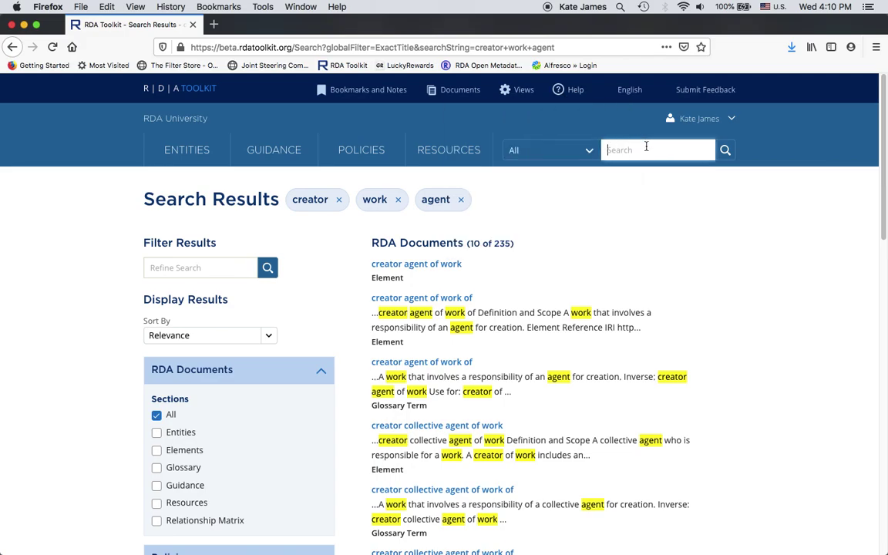
pyautogui.write('colo')
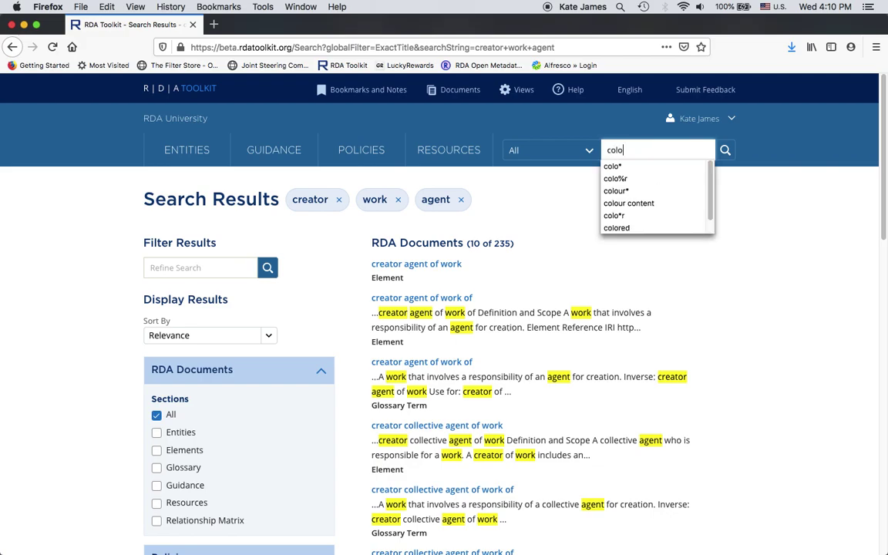
pyautogui.write('*')
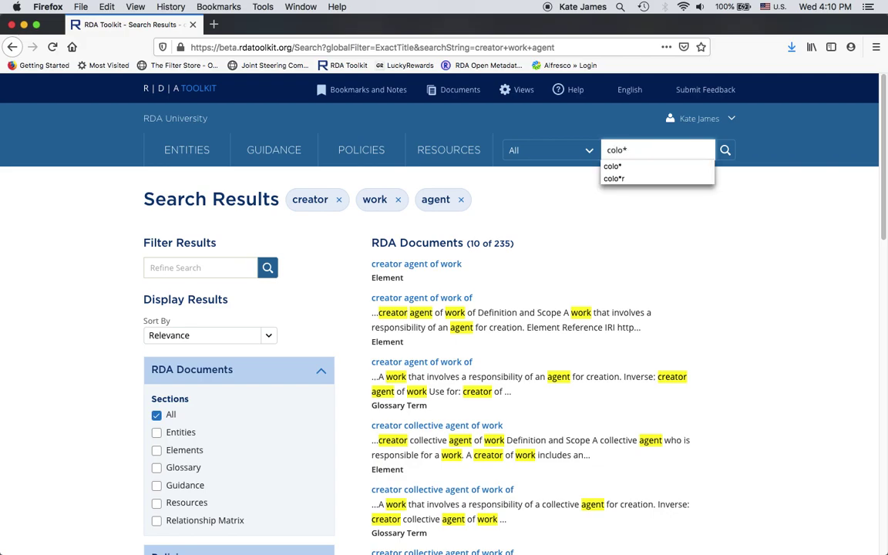
pyautogui.click(727, 151)
# Expand to all 118 RDA Documents matches, such as colourist and colour content
pyautogui.scroll(-3, 727, 155)
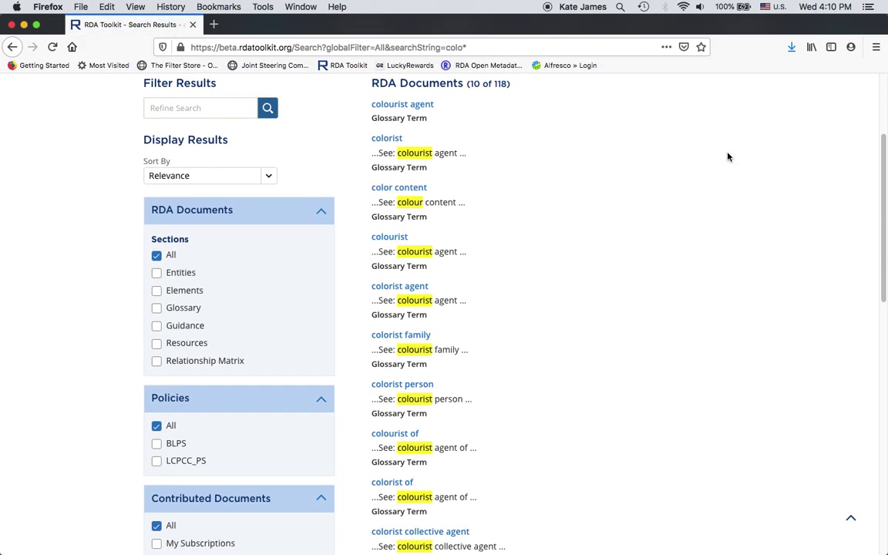
pyautogui.moveTo(884, 147); pyautogui.dragTo(883, 266)
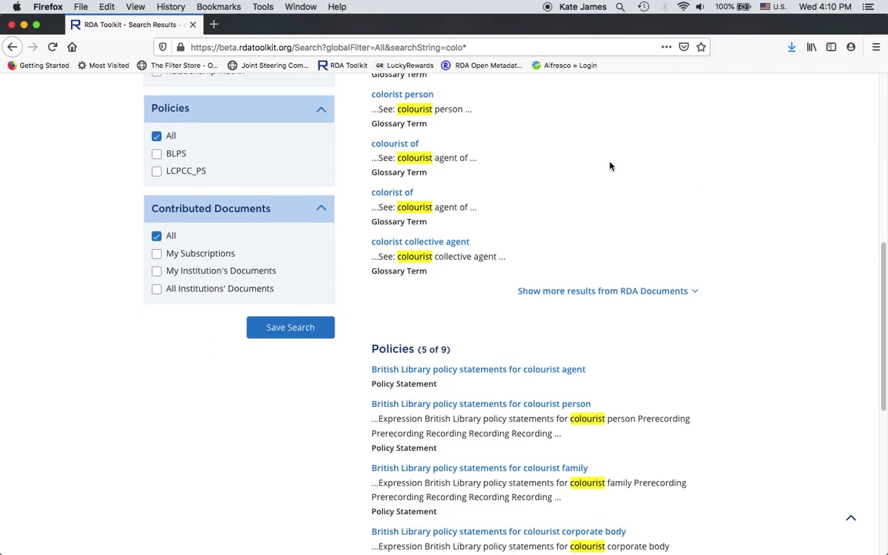
pyautogui.click(664, 293)
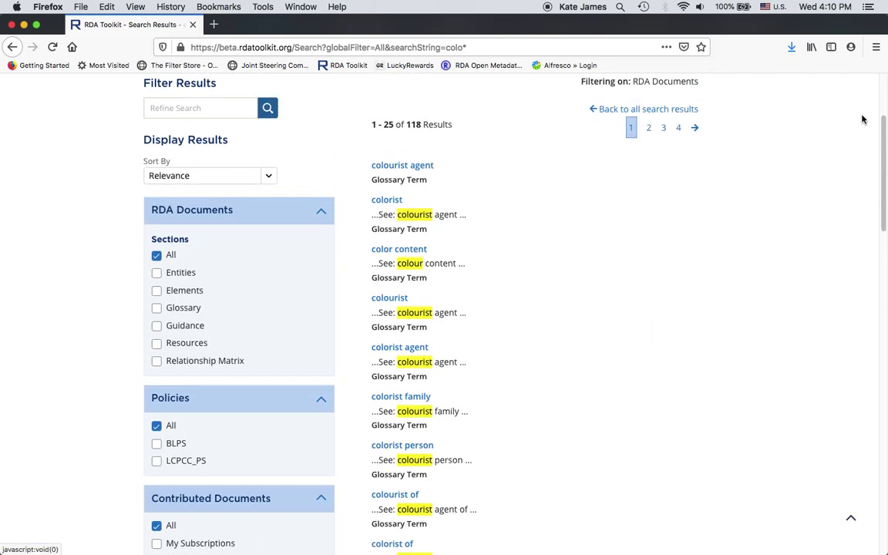
pyautogui.moveTo(885, 122); pyautogui.dragTo(882, 382)
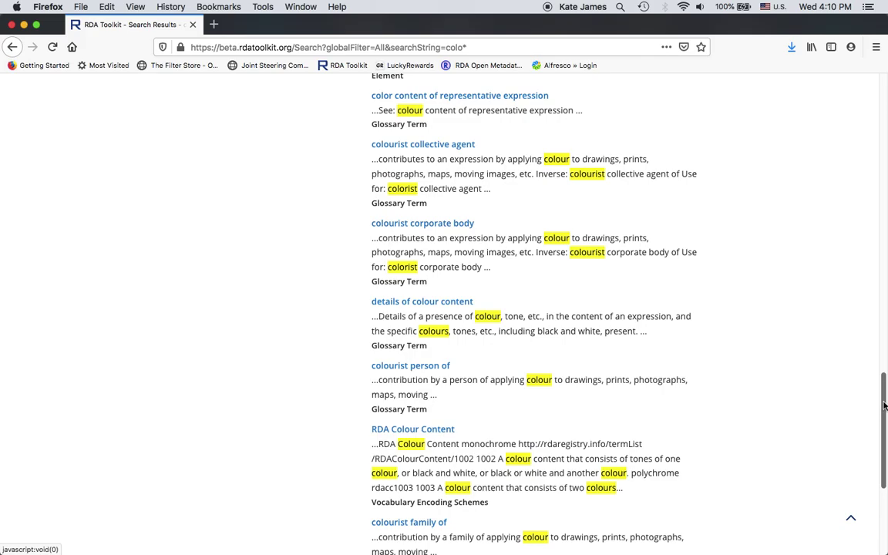
pyautogui.moveTo(882, 351); pyautogui.dragTo(837, 147)
pyautogui.scroll(3, 836, 147)
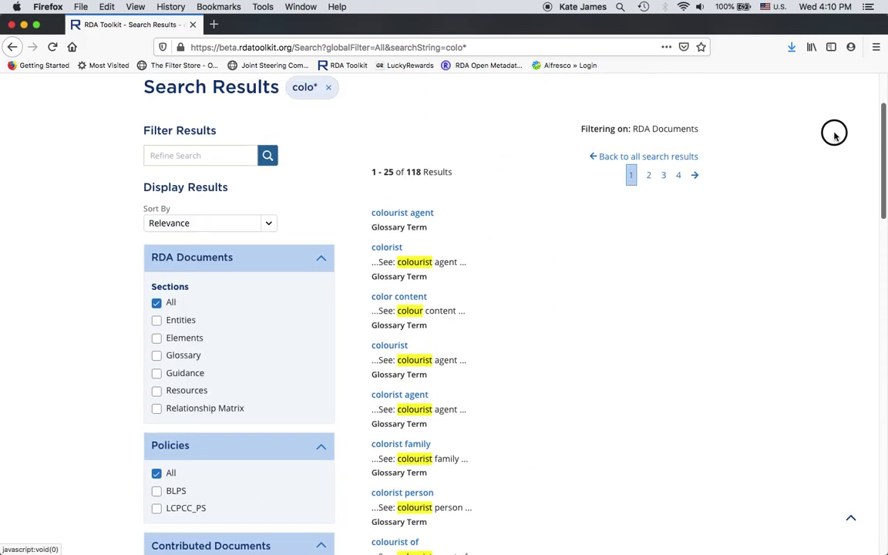
pyautogui.scroll(1, 834, 133)
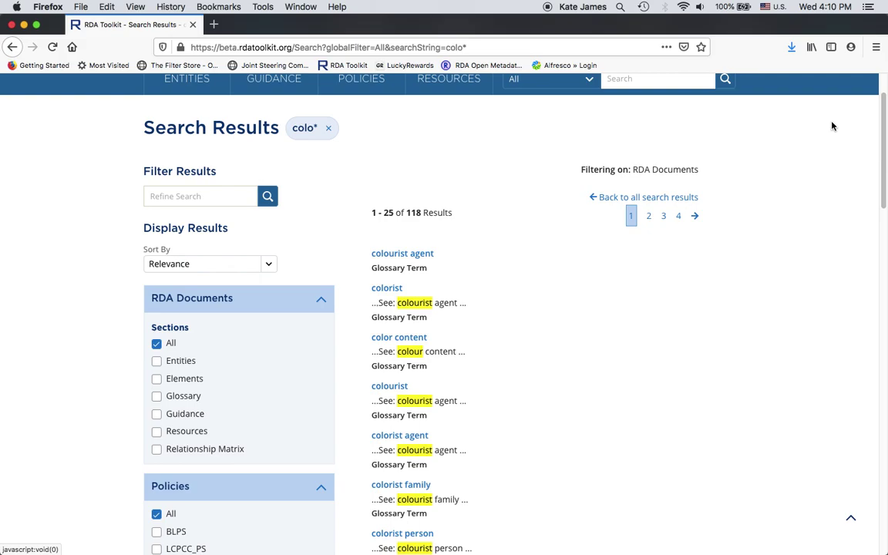
pyautogui.moveTo(882, 139); pyautogui.dragTo(883, 125)
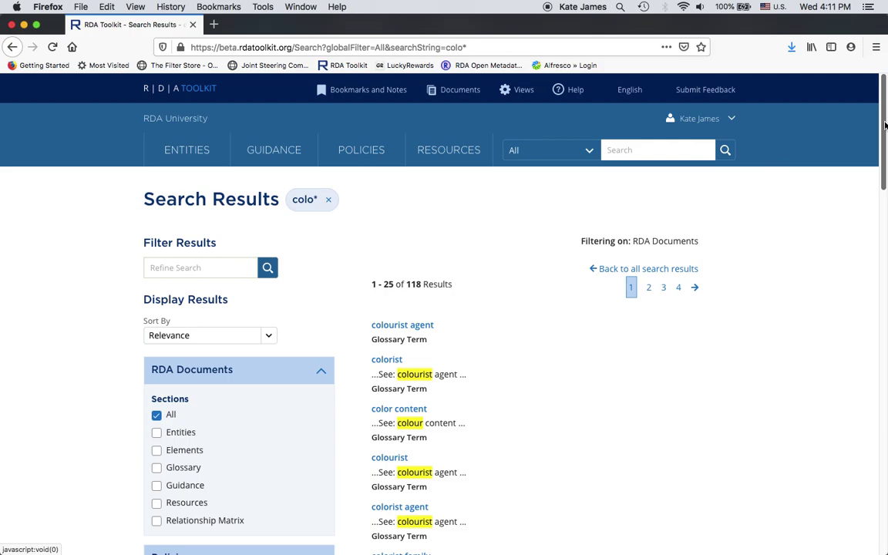
# Search all documents for the wildcard term colo%r, getting 77 colour-related RDA Documents matches
pyautogui.click(620, 149)
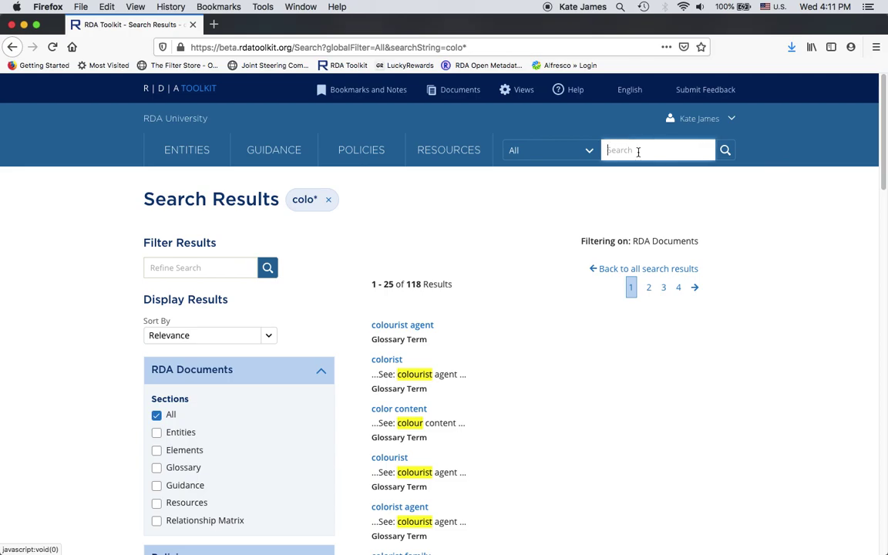
pyautogui.write('co')
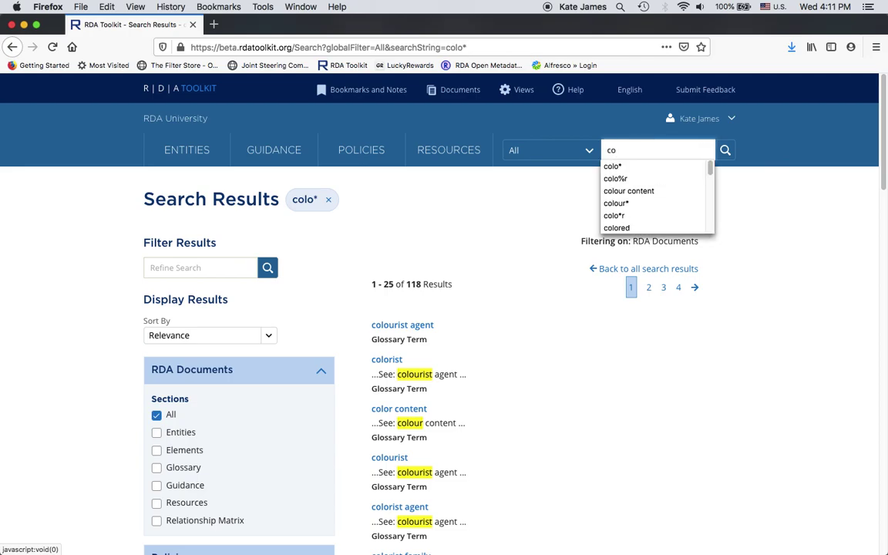
pyautogui.click(646, 179)
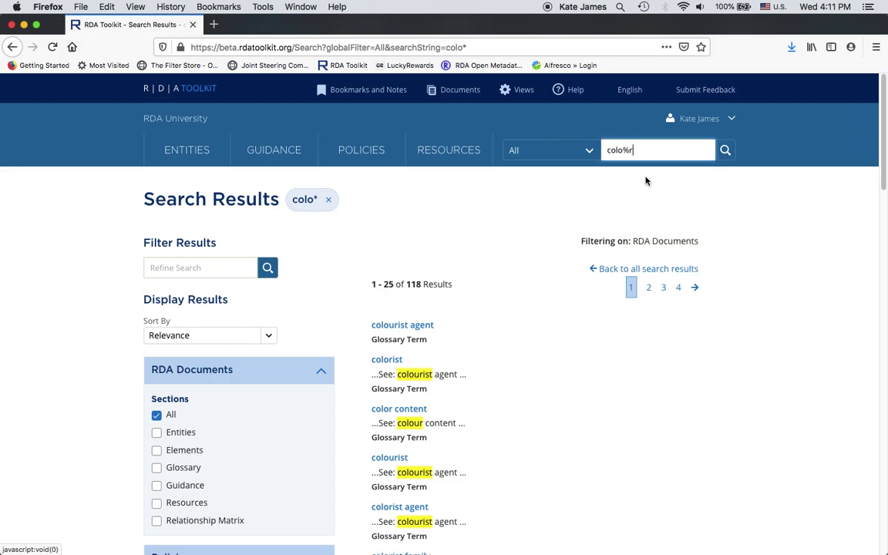
pyautogui.click(725, 150)
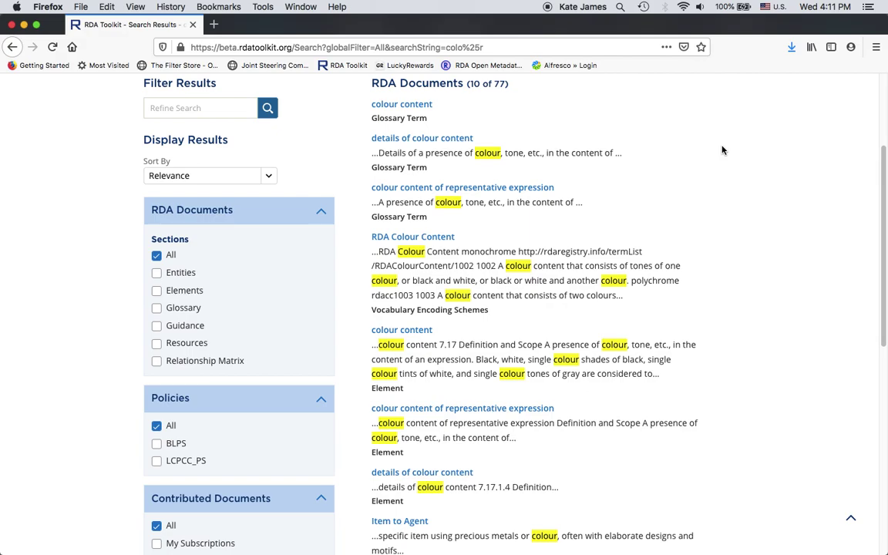
pyautogui.moveTo(884, 178); pyautogui.dragTo(879, 99)
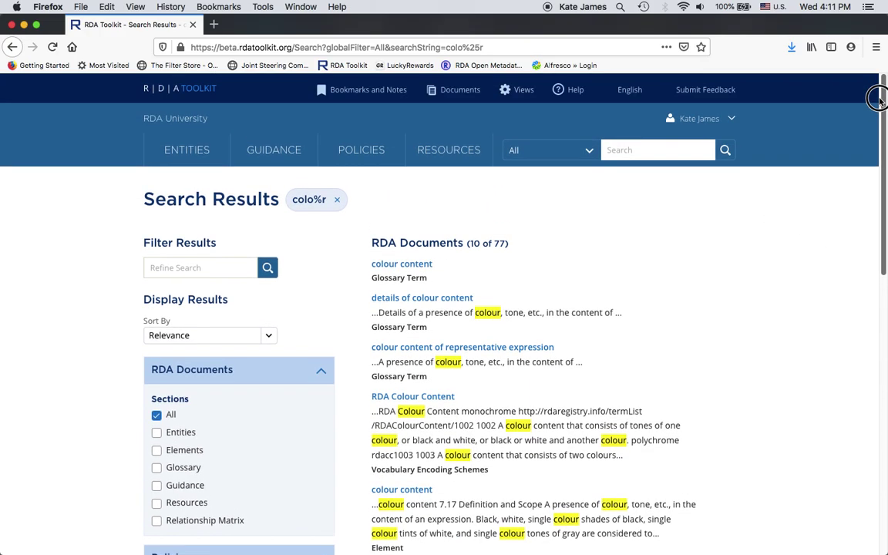
pyautogui.click(646, 156)
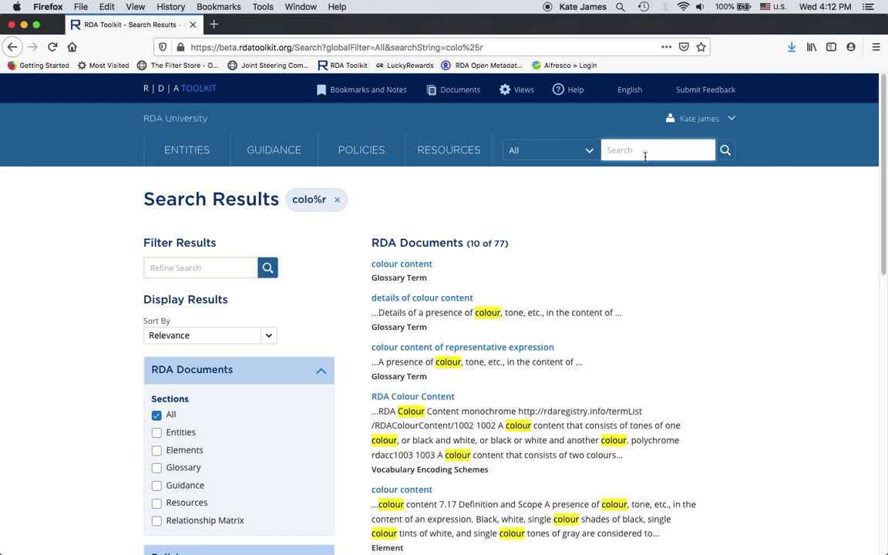
# Search for "type of jurisdiction" and open the category of government element page
pyautogui.write('"')
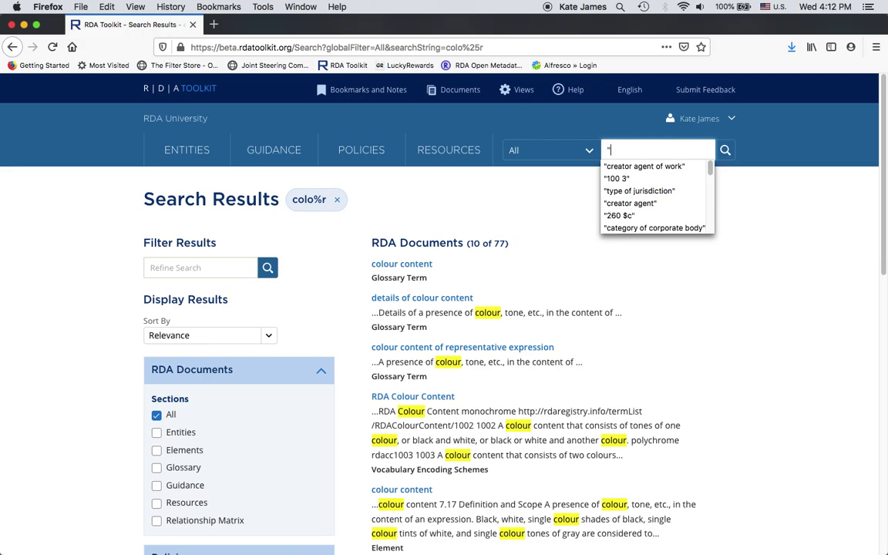
pyautogui.click(627, 191)
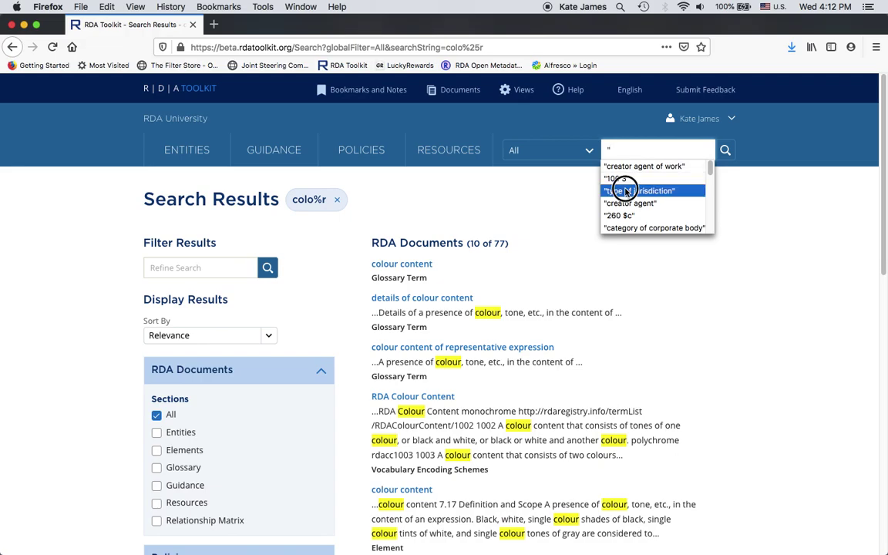
pyautogui.click(725, 151)
pyautogui.scroll(-3, 726, 155)
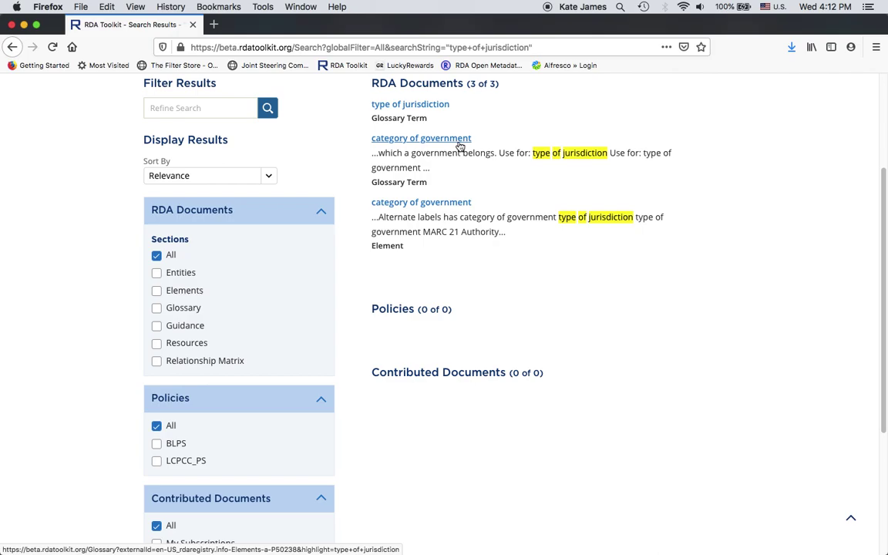
pyautogui.click(458, 203)
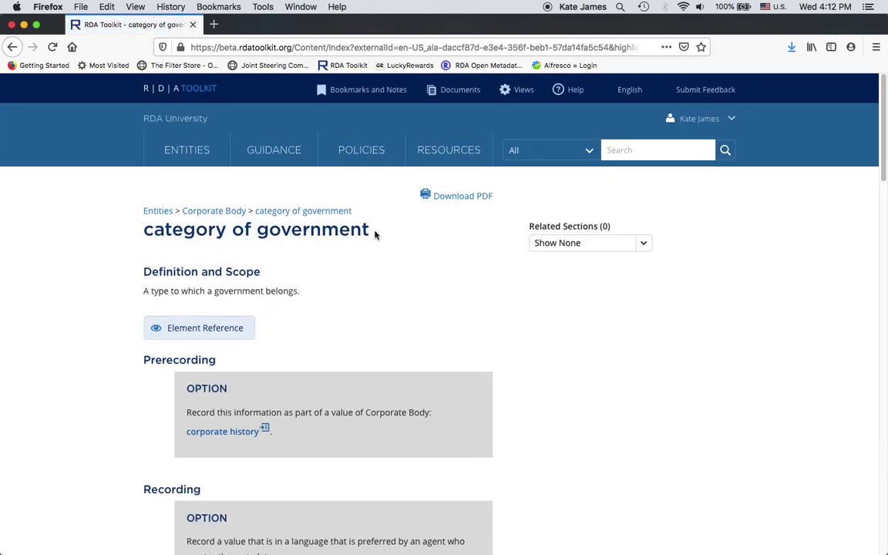
# Expand the Element Reference section and its MARC 21 Authority mapping
pyautogui.click(240, 334)
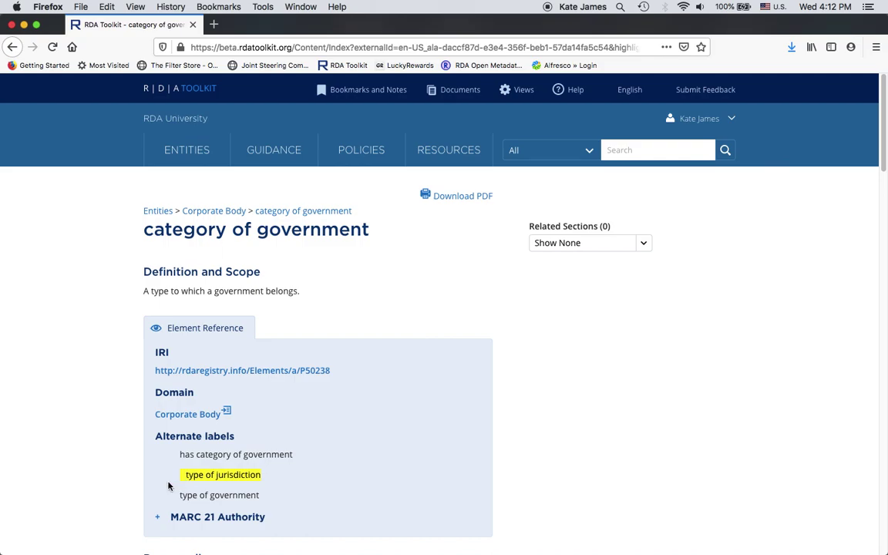
pyautogui.moveTo(882, 140); pyautogui.dragTo(878, 159)
pyautogui.click(158, 429)
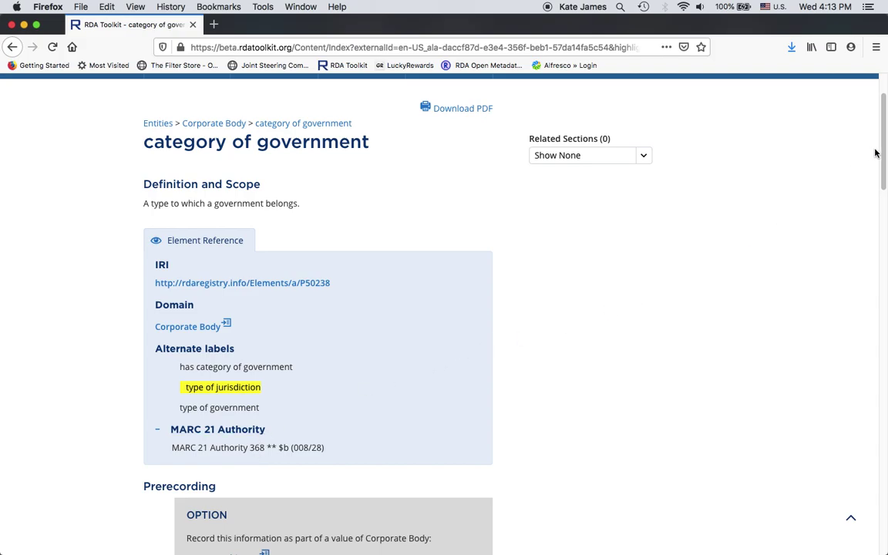
pyautogui.moveTo(882, 149); pyautogui.dragTo(882, 139)
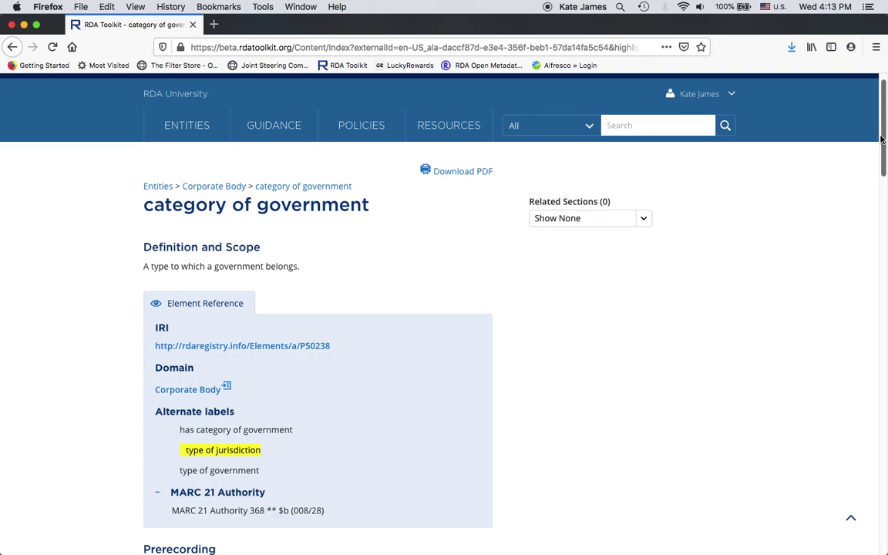
# Search the toolkit for 260$c and review the results
pyautogui.click(631, 120)
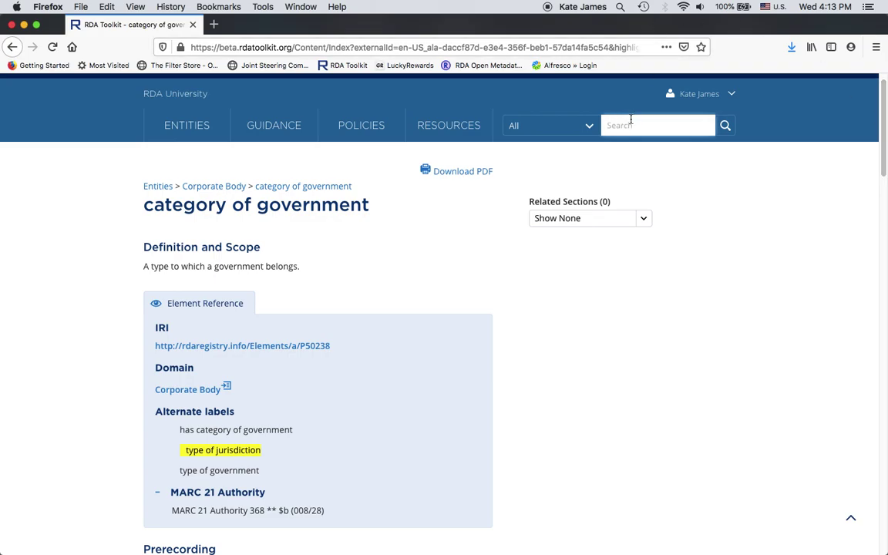
pyautogui.write('260')
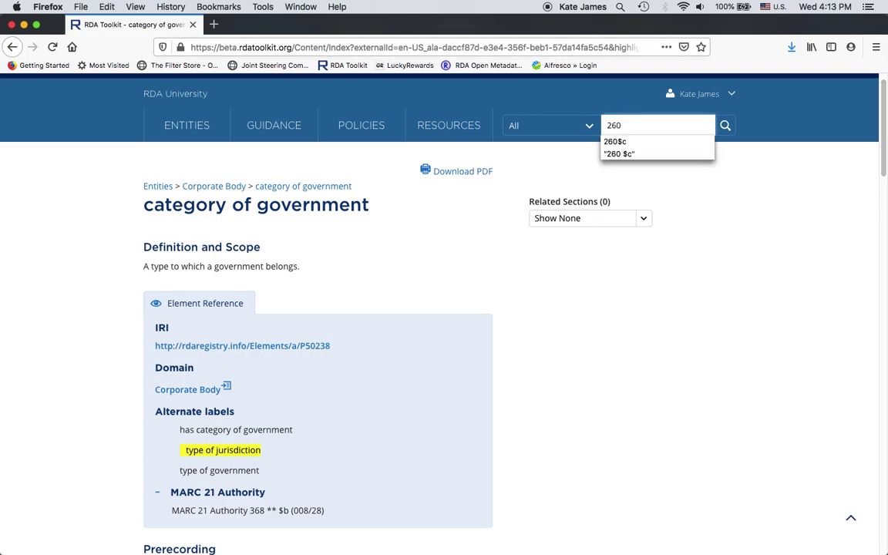
pyautogui.write('$c')
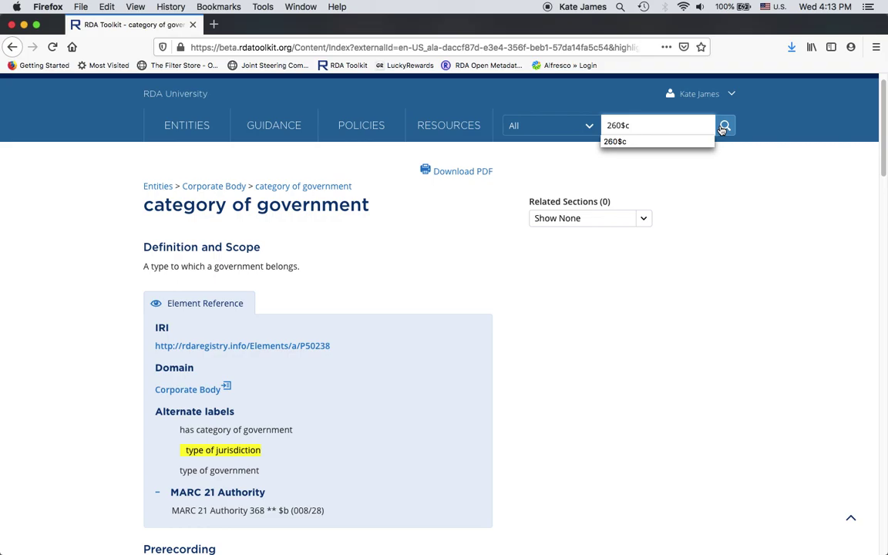
pyautogui.click(724, 128)
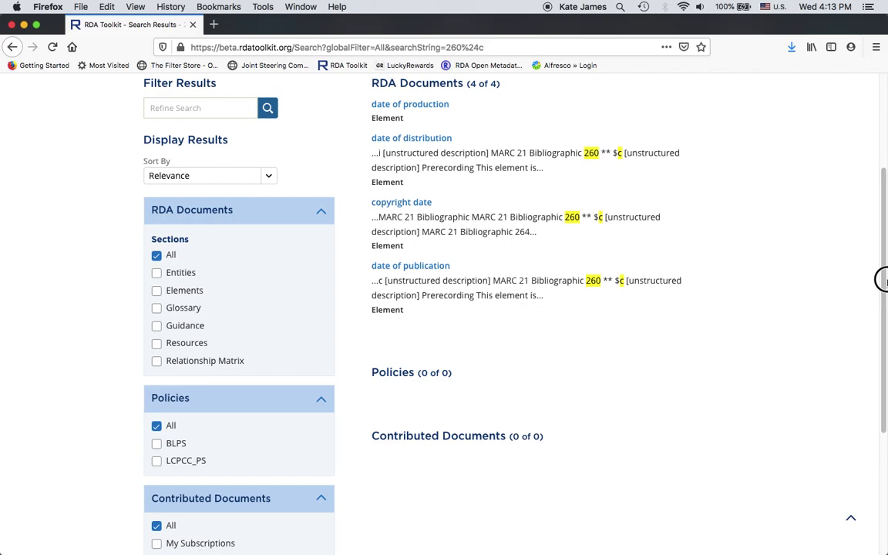
pyautogui.moveTo(883, 258); pyautogui.dragTo(880, 198)
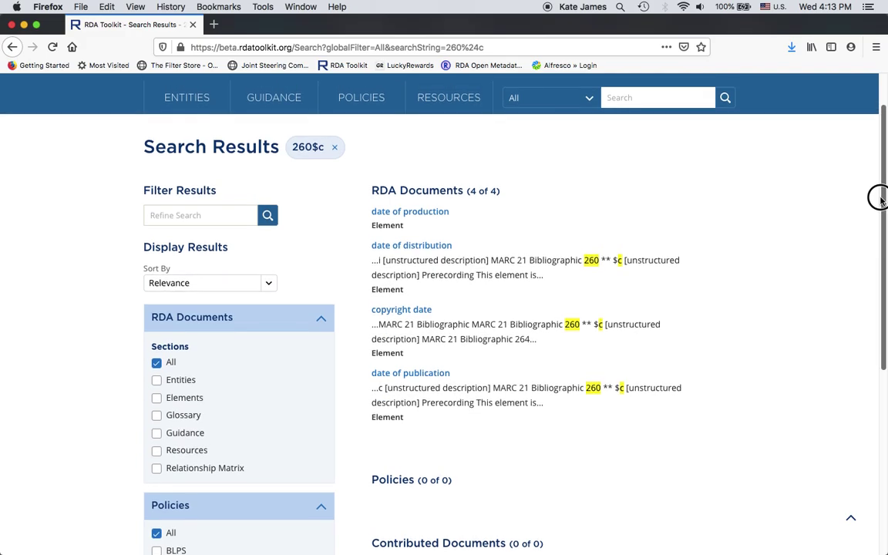
# Rerun as the exact phrase "260 $c", listing four matches like date of production
pyautogui.click(637, 95)
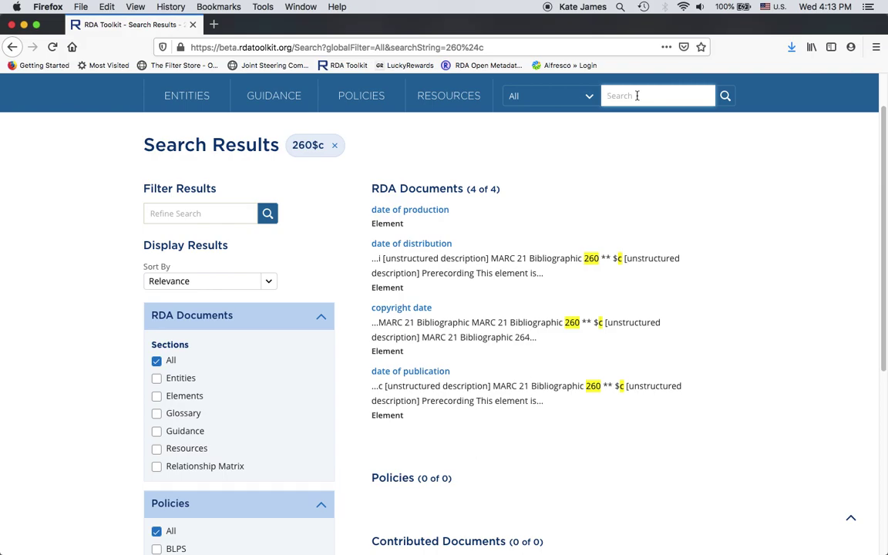
pyautogui.write('"')
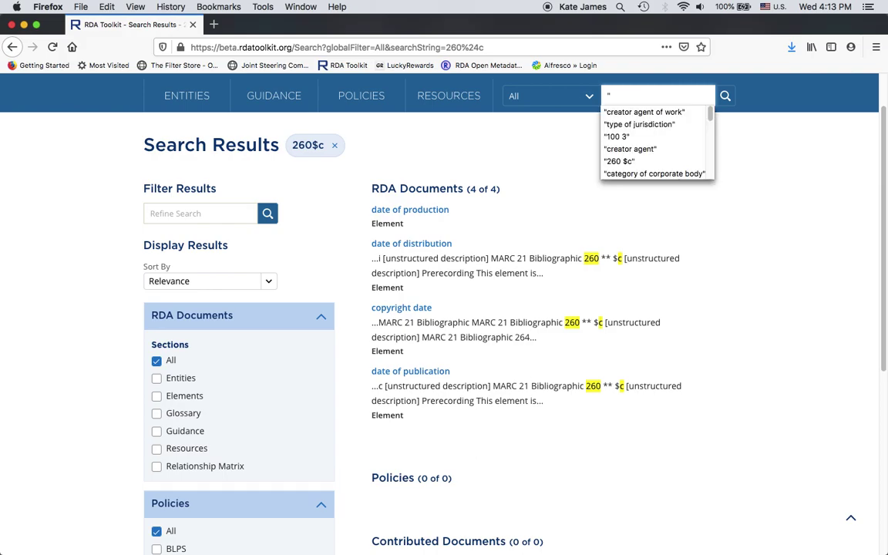
pyautogui.click(636, 161)
pyautogui.click(725, 95)
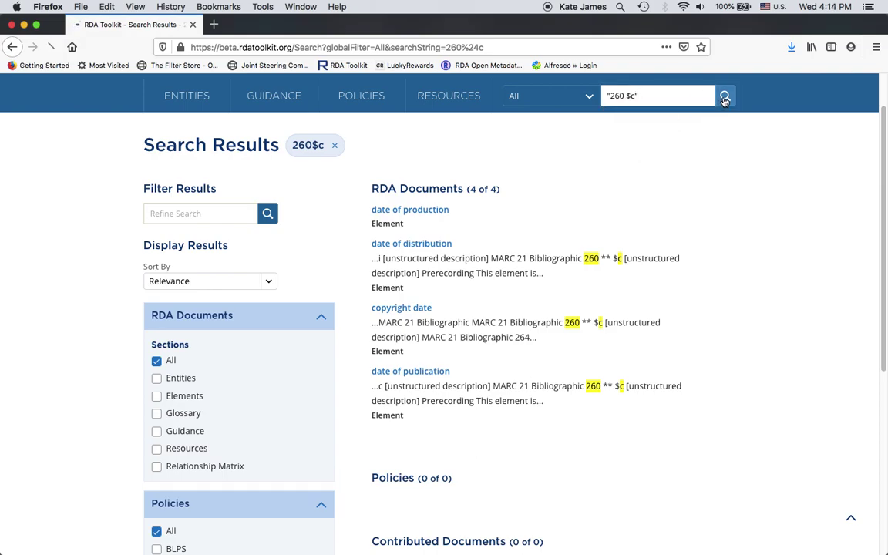
pyautogui.scroll(-2, 724, 100)
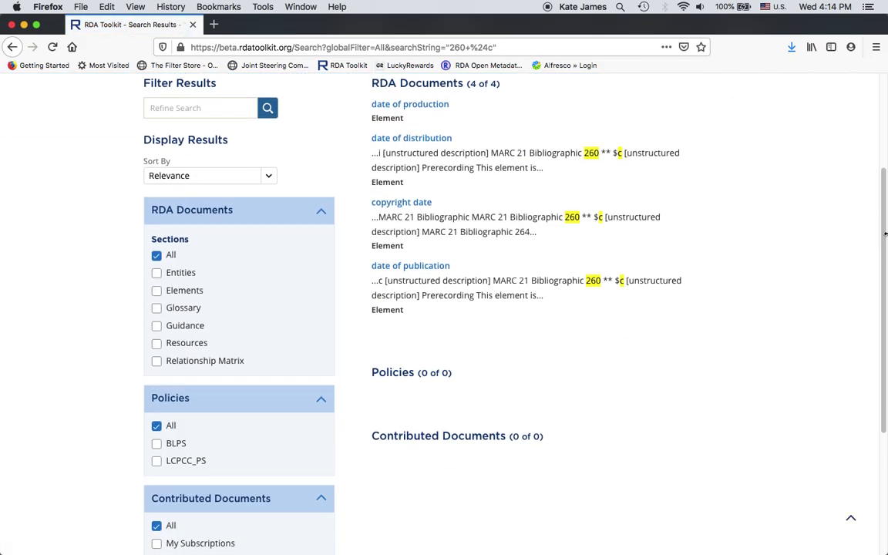
pyautogui.moveTo(884, 290); pyautogui.dragTo(882, 187)
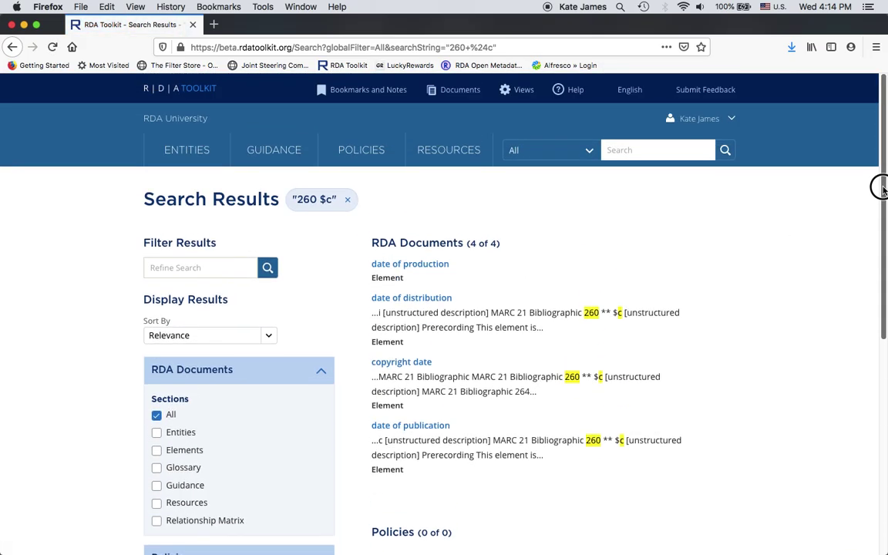
pyautogui.click(703, 149)
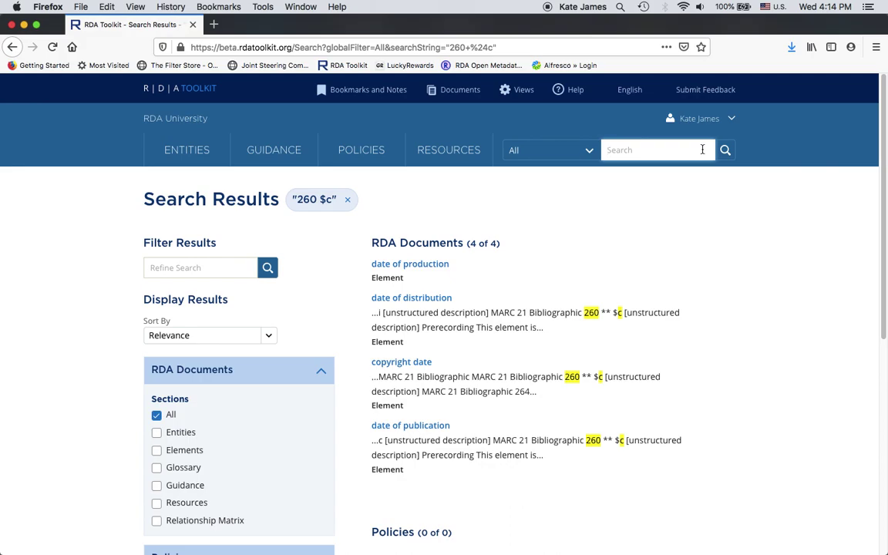
# Search the exact phrase "100 3" and scroll through its 24 RDA Documents results
pyautogui.write('"')
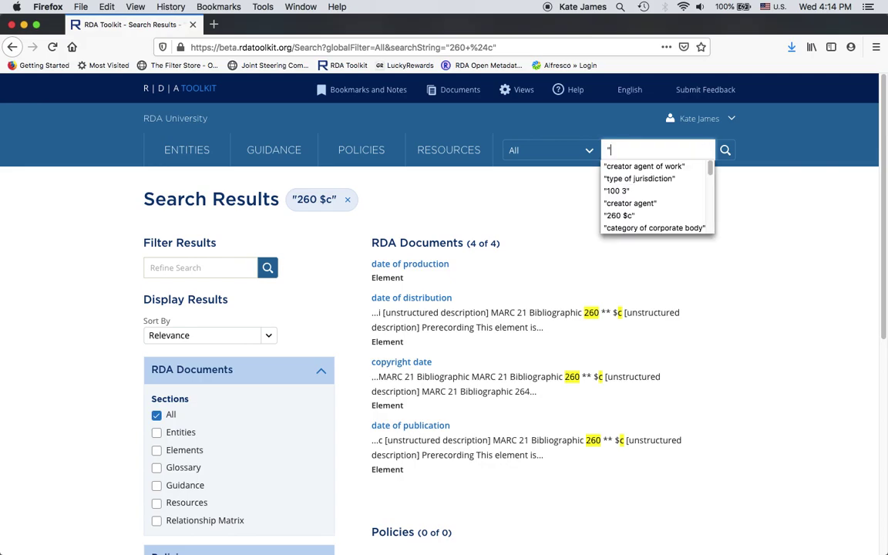
pyautogui.write('100')
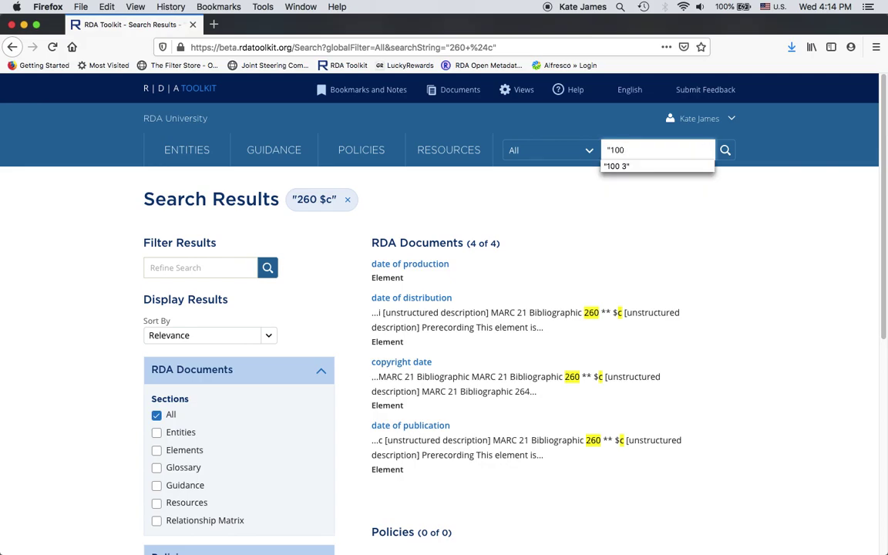
pyautogui.write(' 3"')
pyautogui.click(725, 149)
pyautogui.scroll(-3, 729, 156)
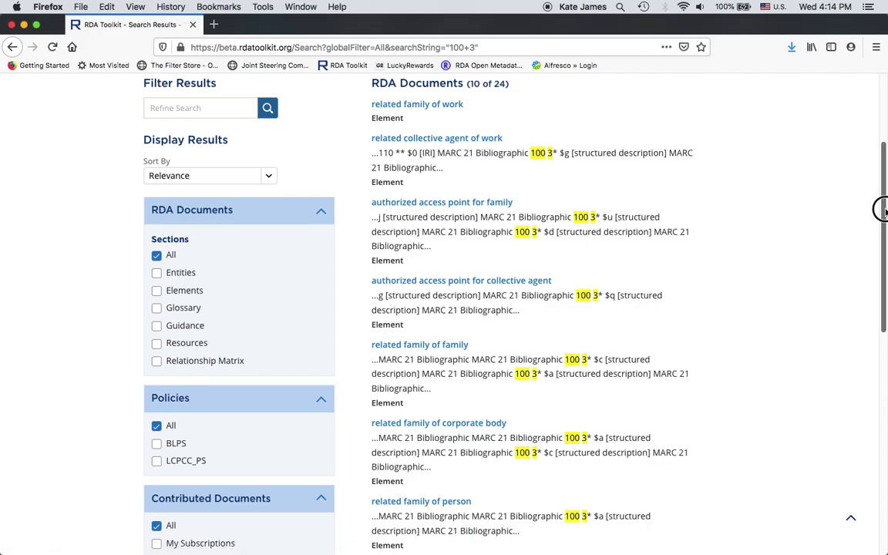
pyautogui.moveTo(885, 209); pyautogui.dragTo(860, 80)
# Search for 1003 and show all 32 RDA Documents results
pyautogui.click(623, 150)
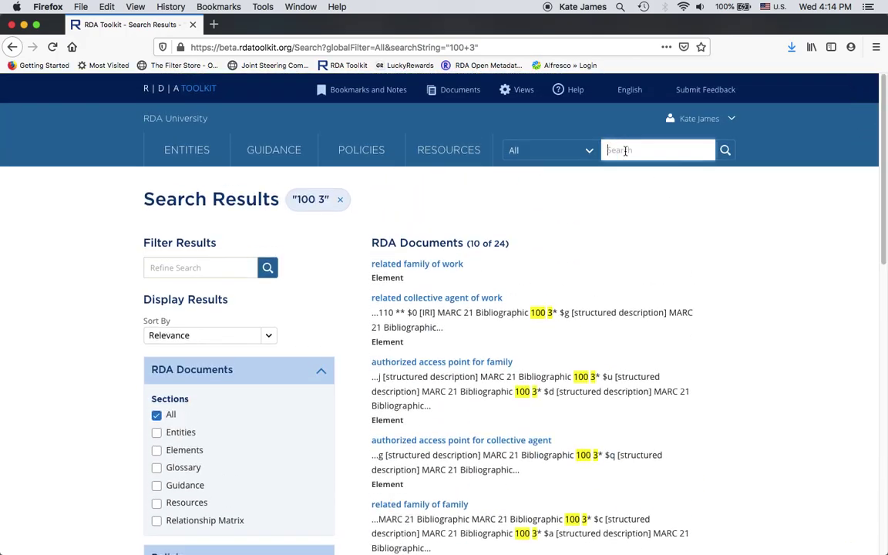
pyautogui.write('100')
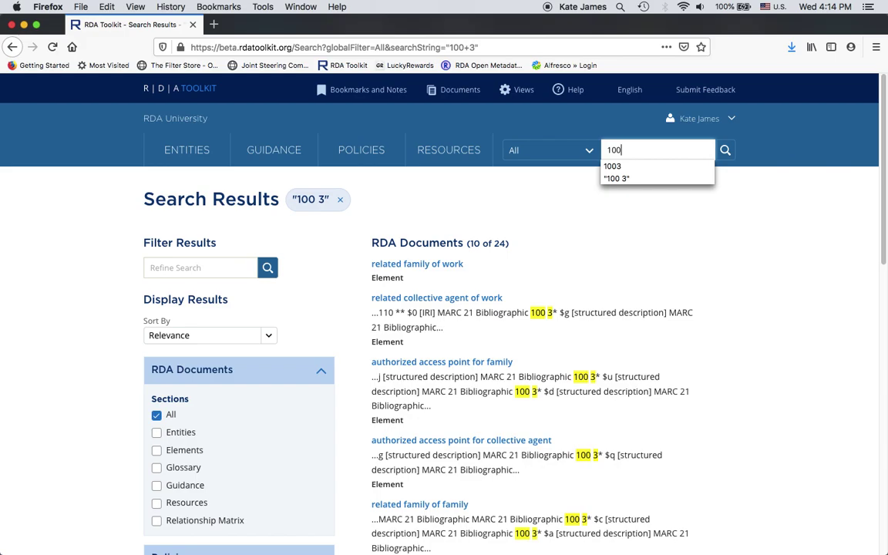
pyautogui.write('3')
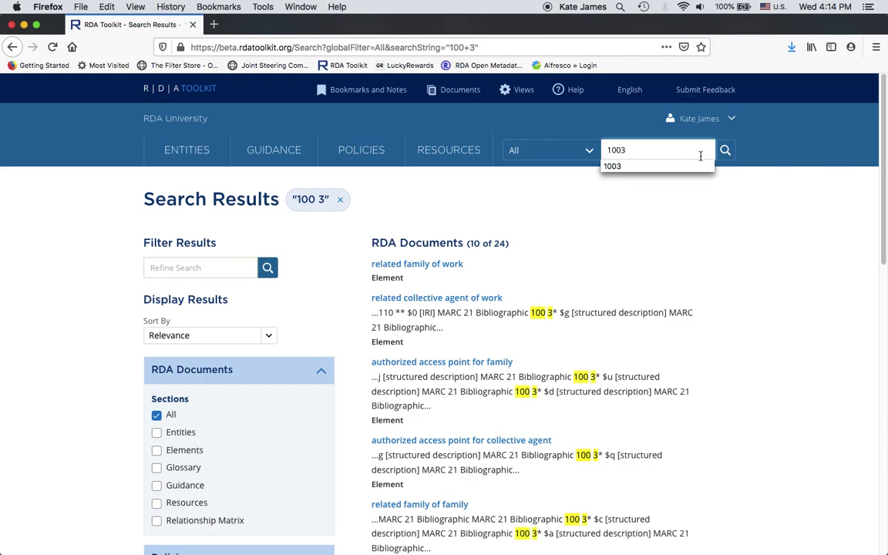
pyautogui.click(726, 151)
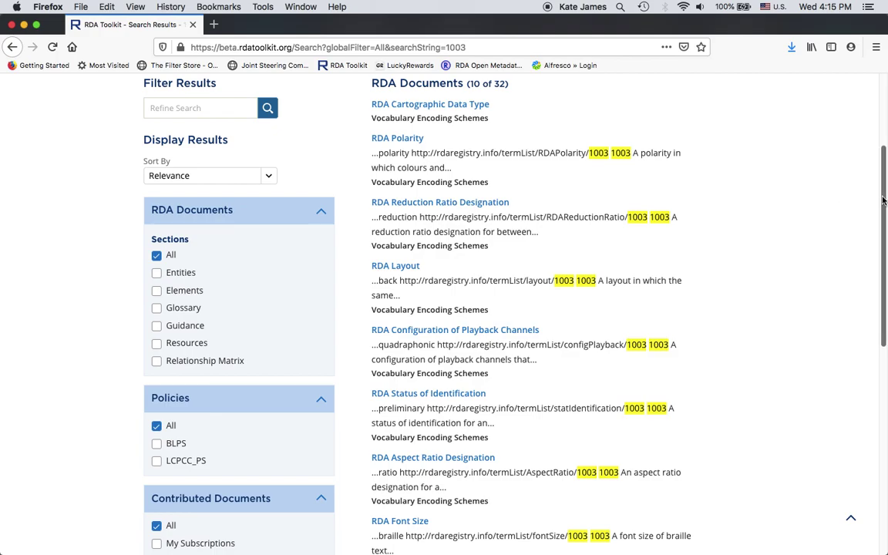
pyautogui.moveTo(882, 192); pyautogui.dragTo(883, 341)
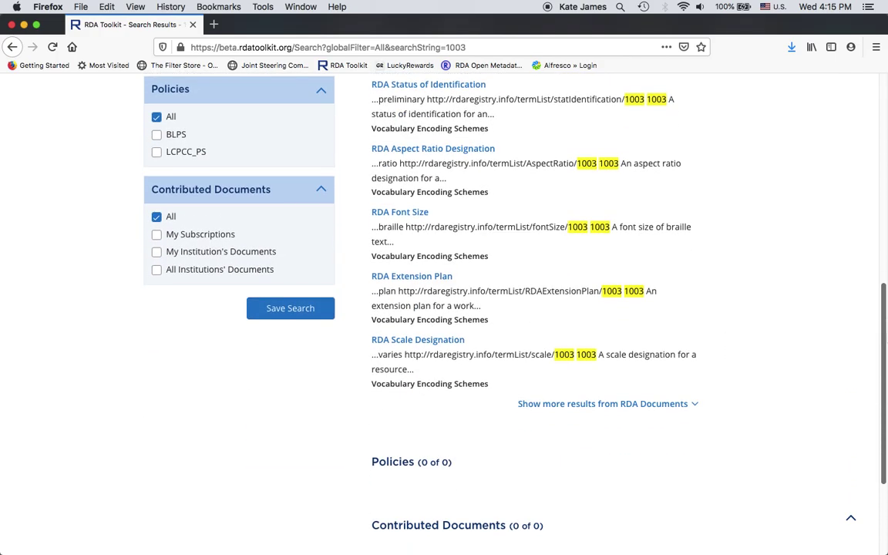
pyautogui.click(657, 408)
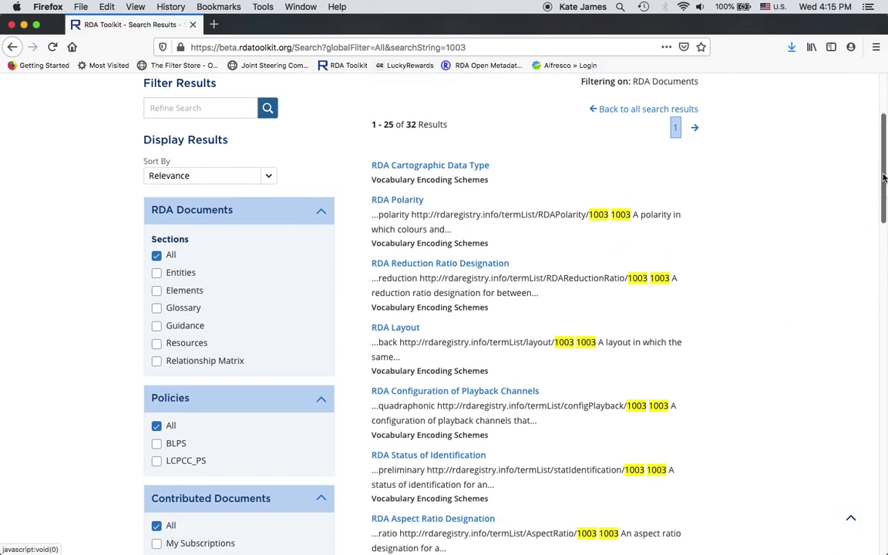
pyautogui.moveTo(884, 146); pyautogui.dragTo(878, 109)
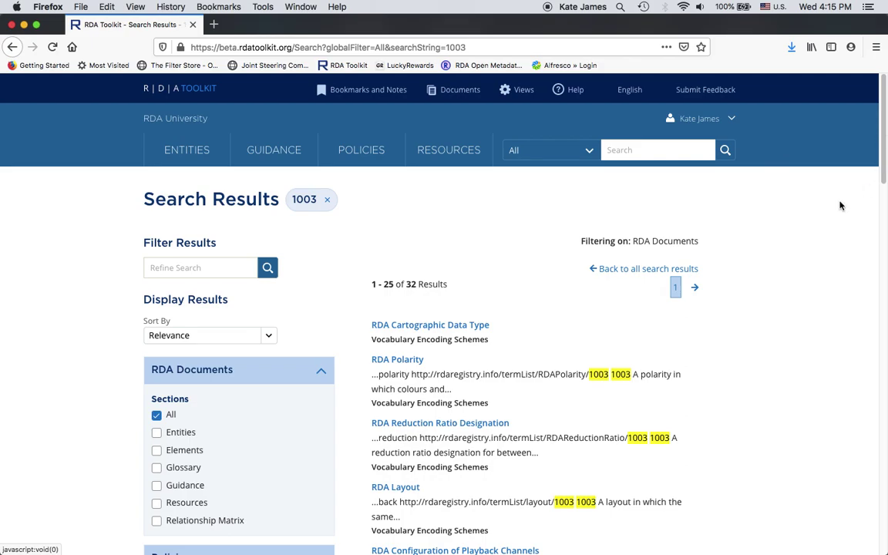
# Open the creator person of work page via an Exact Title search
pyautogui.click(656, 151)
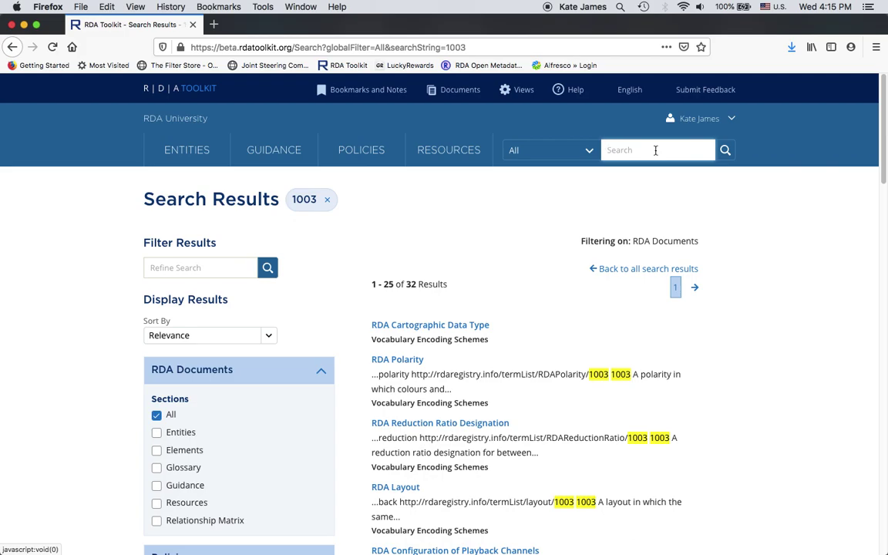
pyautogui.write('c')
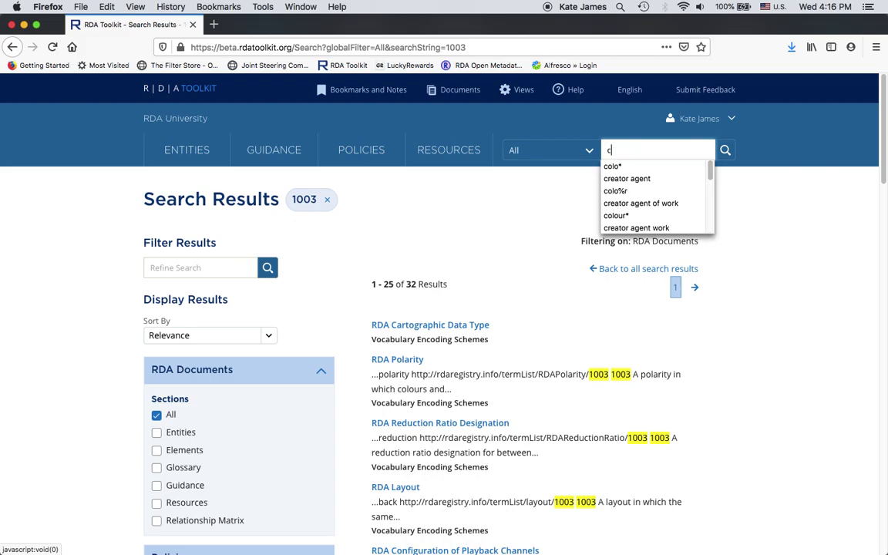
pyautogui.click(590, 151)
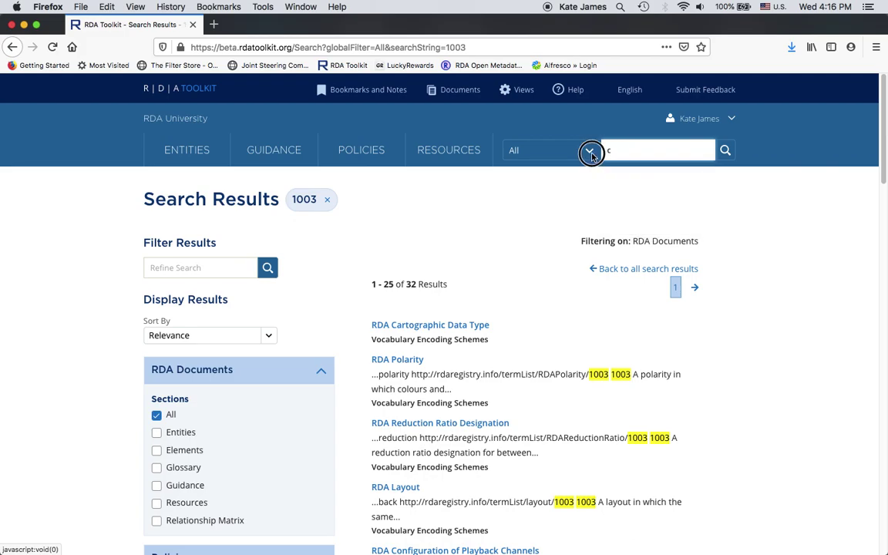
pyautogui.click(586, 179)
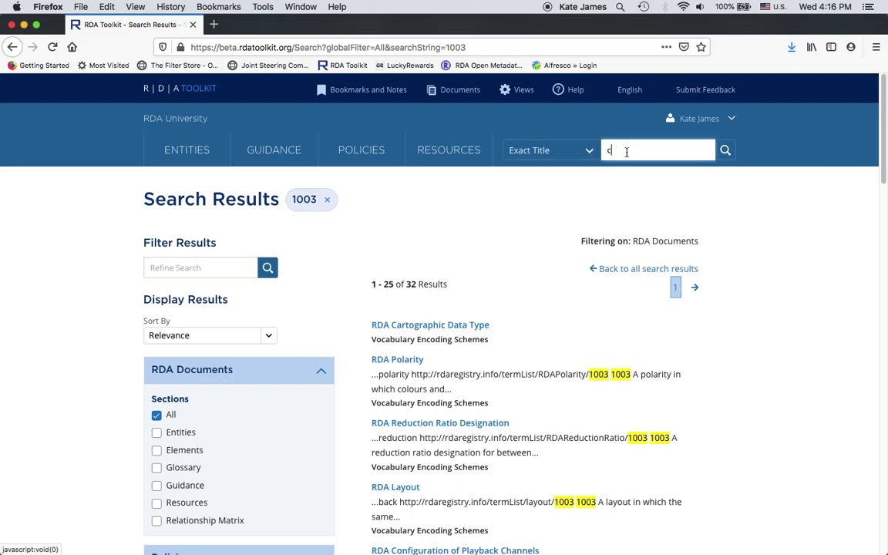
pyautogui.write('re')
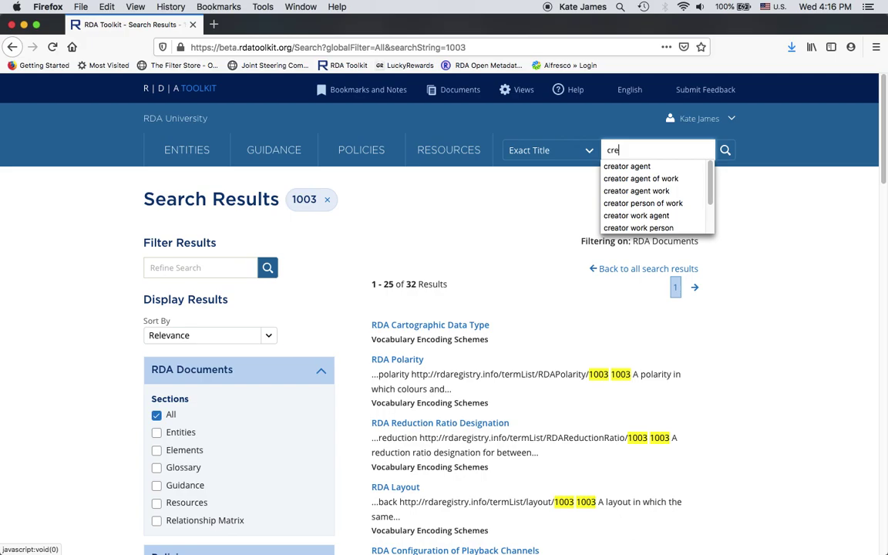
pyautogui.click(637, 203)
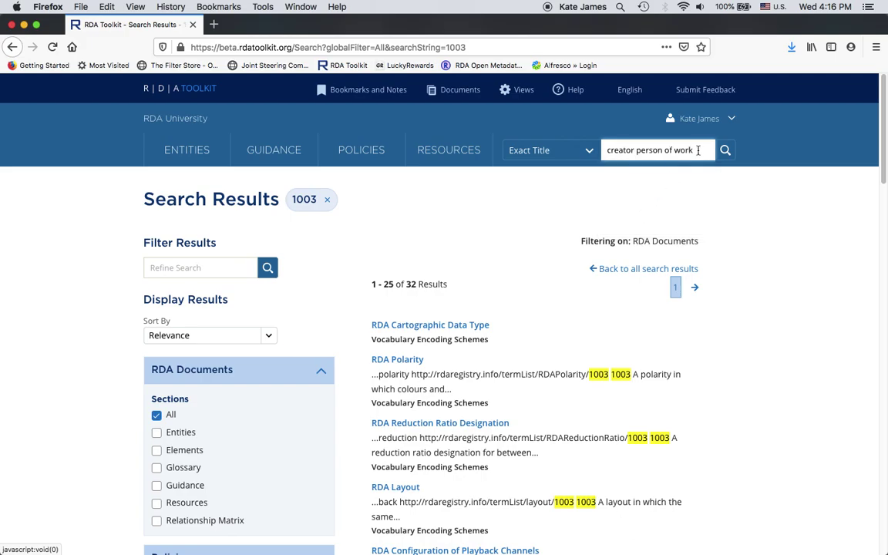
pyautogui.click(725, 151)
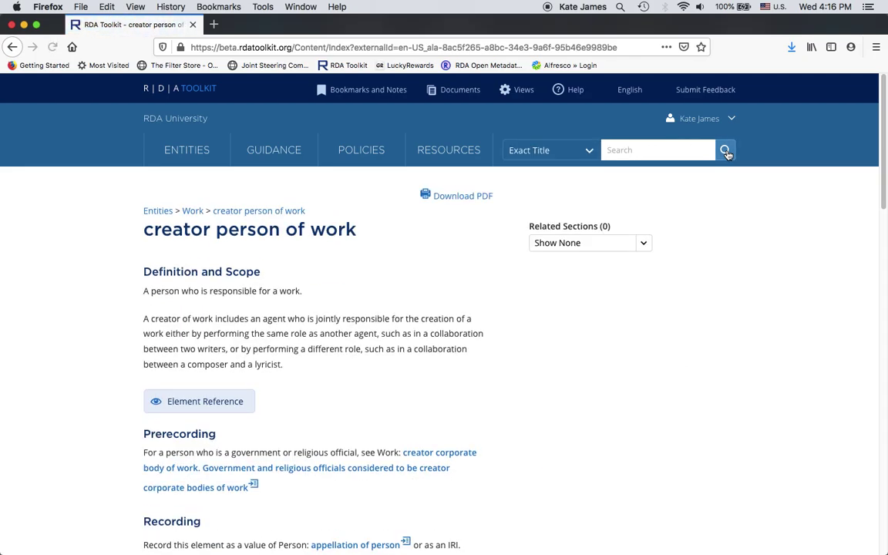
# Copy the Prerecording section's citation number 44.11.77.06
pyautogui.moveTo(885, 117); pyautogui.dragTo(882, 154)
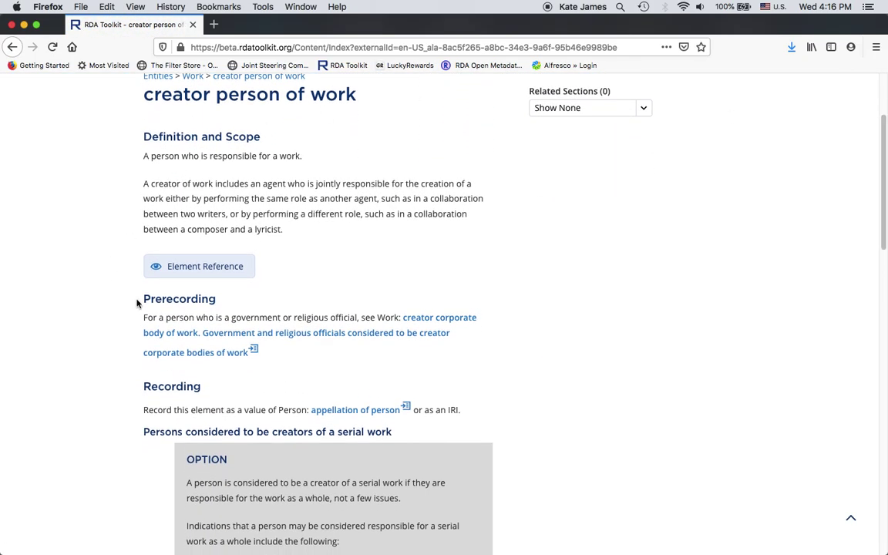
pyautogui.click(230, 299)
pyautogui.click(216, 272)
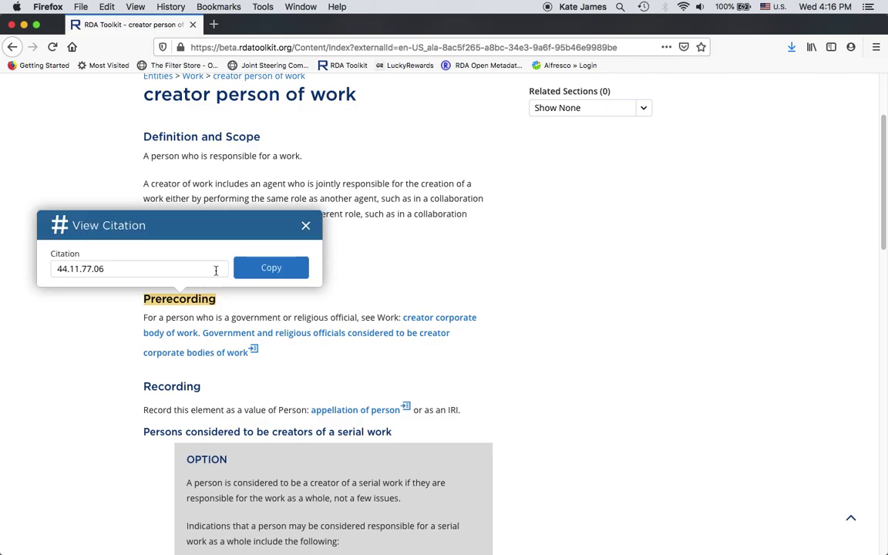
pyautogui.click(261, 273)
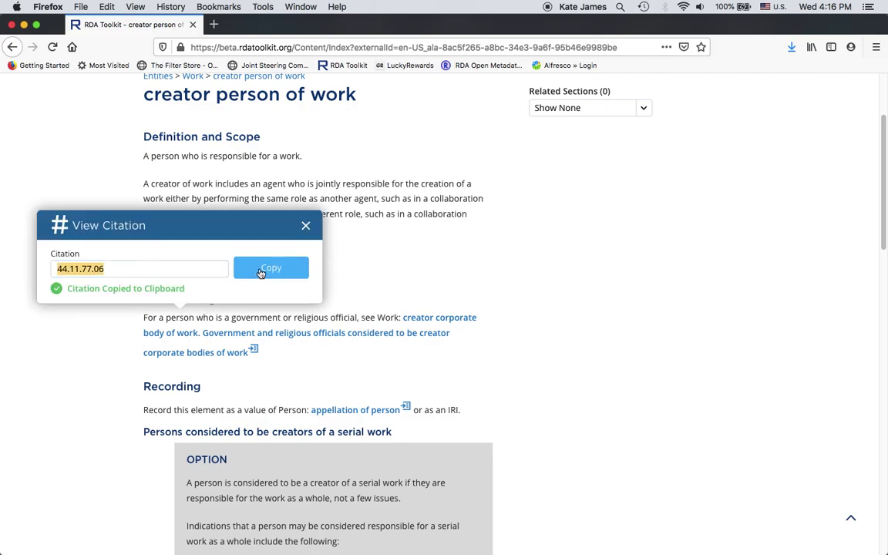
# Close the citation details and go to the Entities > Manifestation page
pyautogui.click(305, 225)
pyautogui.scroll(5, 879, 190)
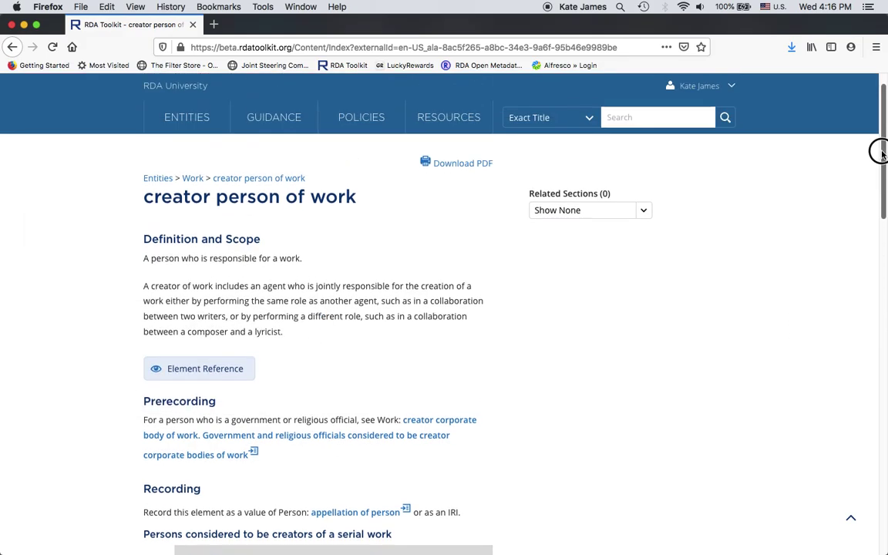
pyautogui.moveTo(187, 150)
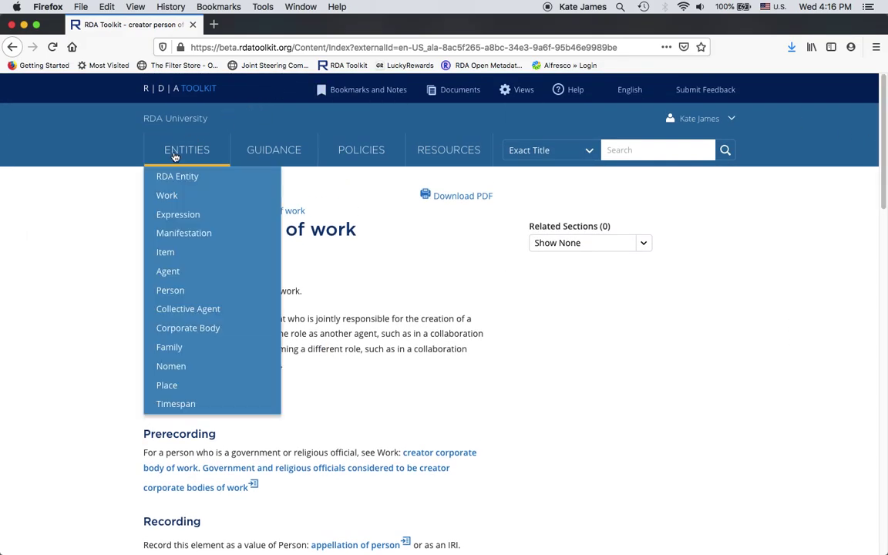
pyautogui.click(178, 233)
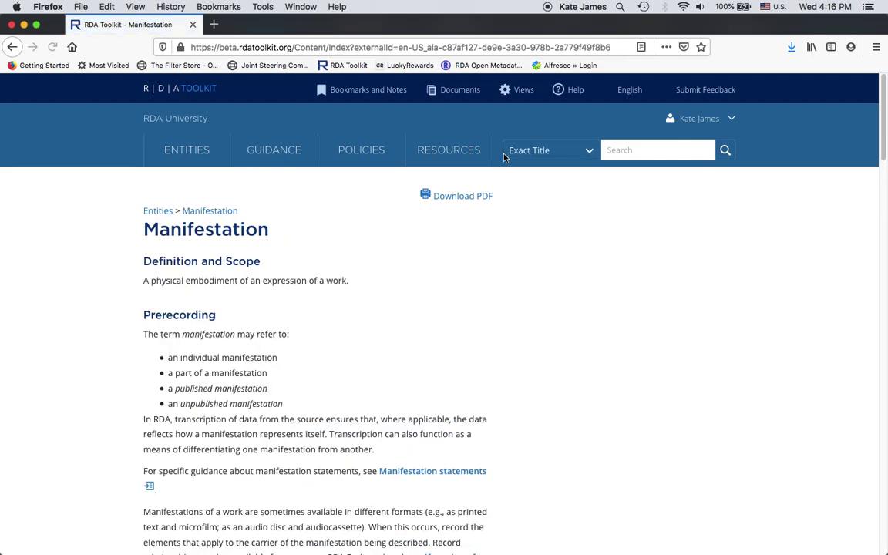
# With scope set to All, search the pasted citation 44.11.77.06 to reach Prerecording
pyautogui.click(589, 153)
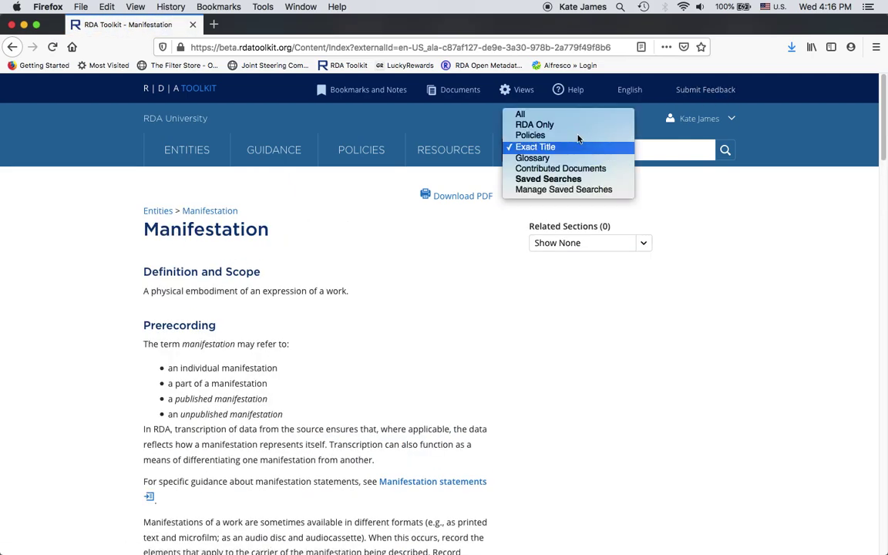
pyautogui.click(595, 114)
pyautogui.click(653, 148)
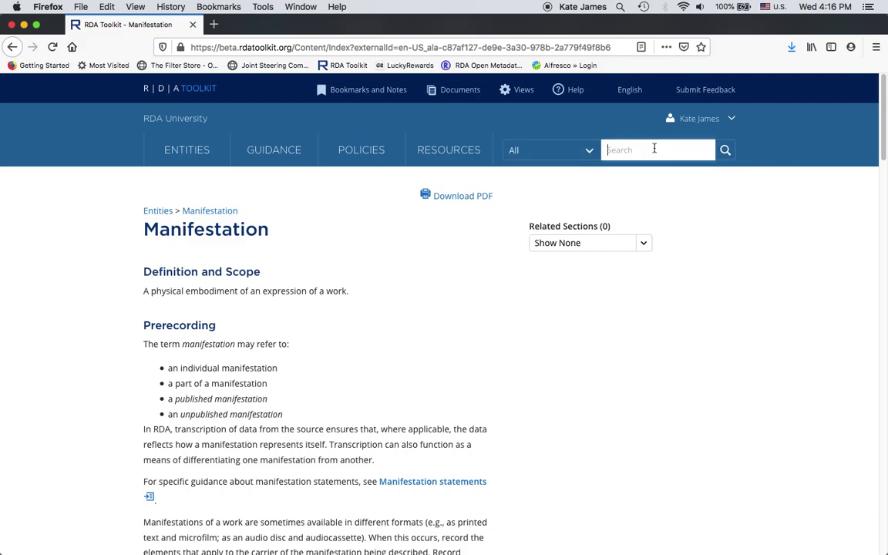
pyautogui.press('super+v')
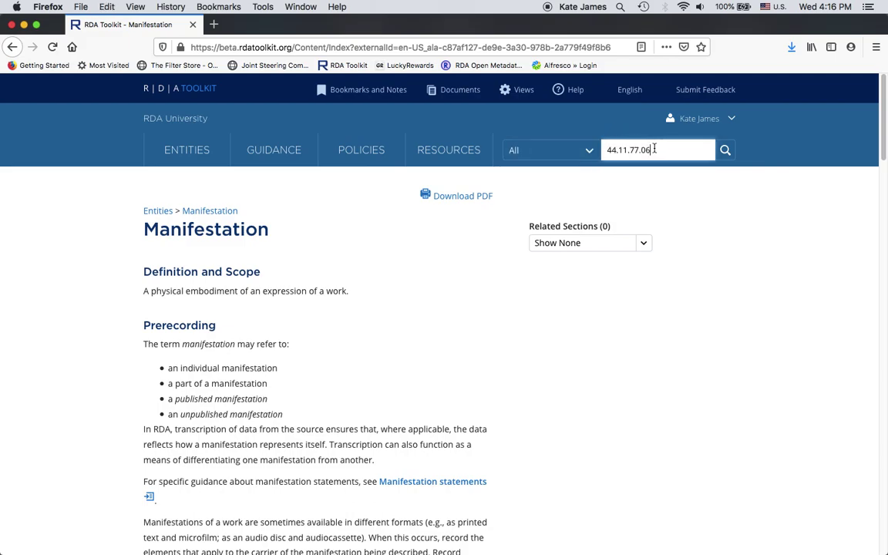
pyautogui.click(725, 151)
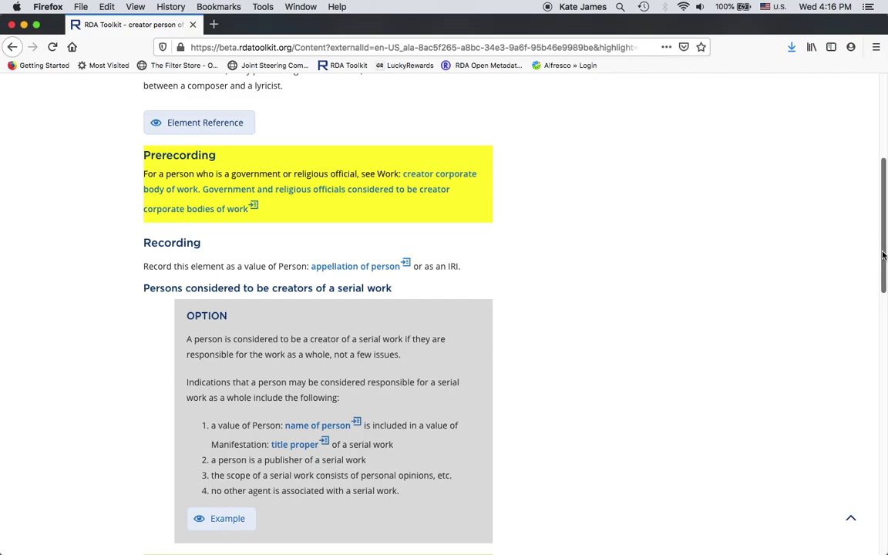
pyautogui.moveTo(879, 297); pyautogui.dragTo(872, 193)
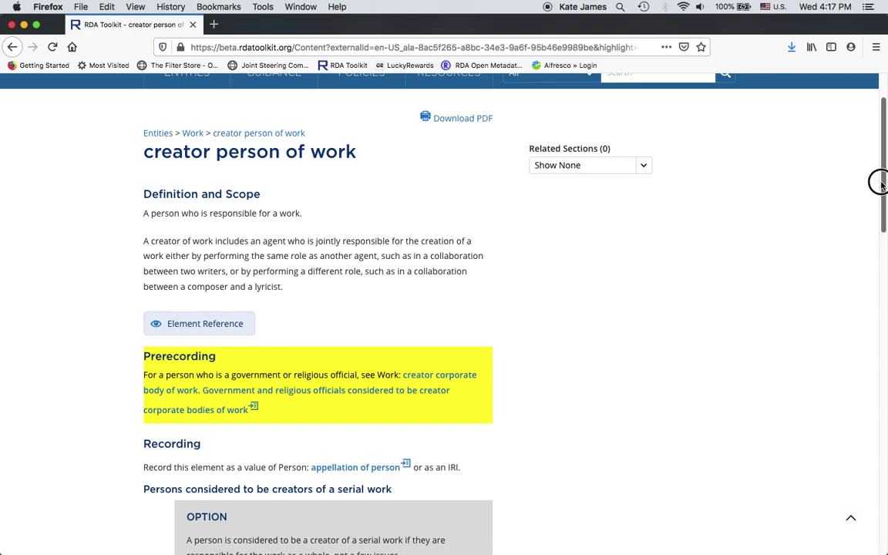
pyautogui.scroll(1, 883, 182)
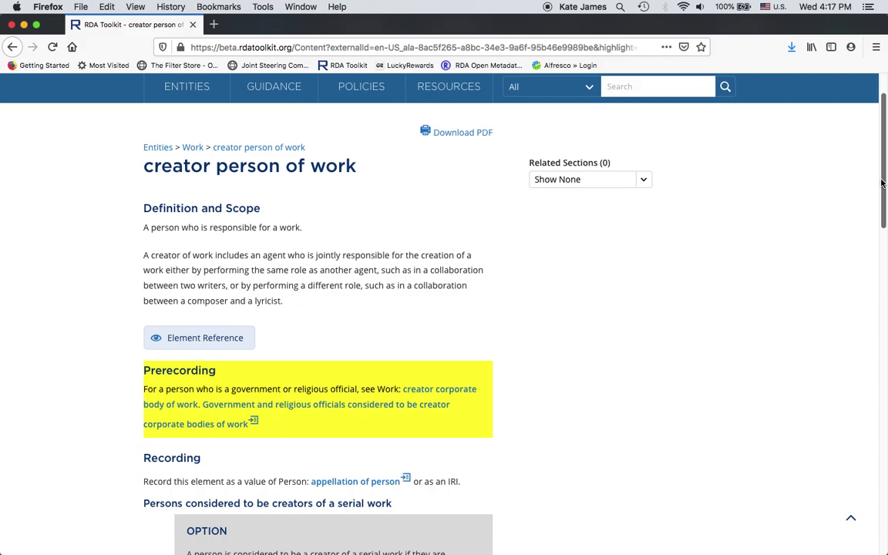
pyautogui.moveTo(883, 177); pyautogui.dragTo(885, 163)
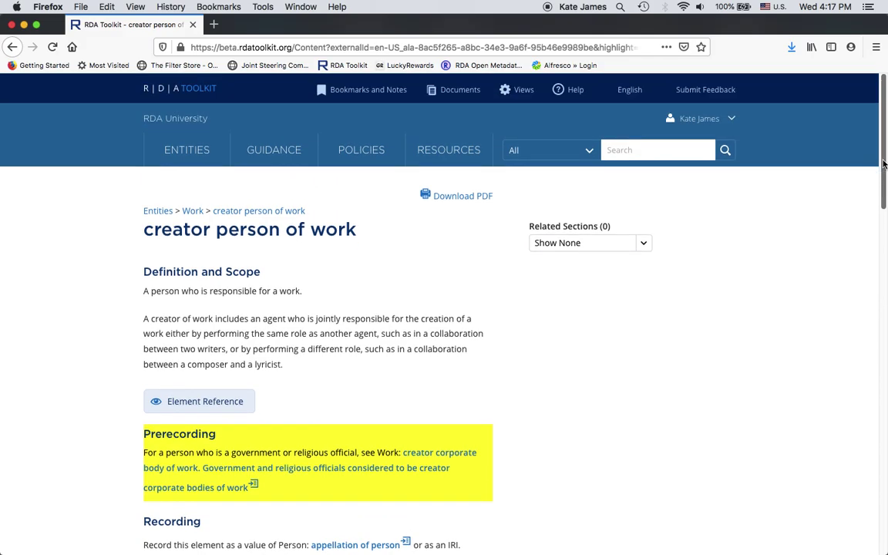